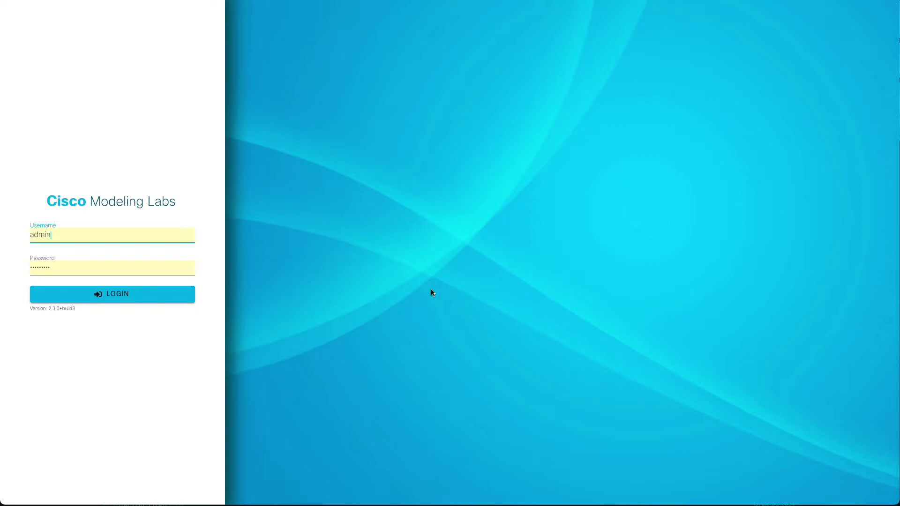
# - Log in with the admin credentials and dismiss the 1Password save-login prompt
pyautogui.click(110, 296)
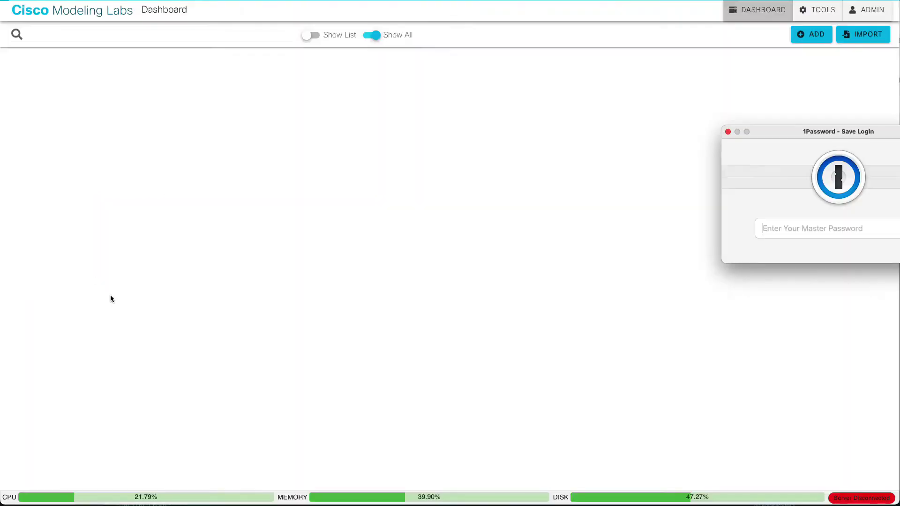
pyautogui.click(728, 132)
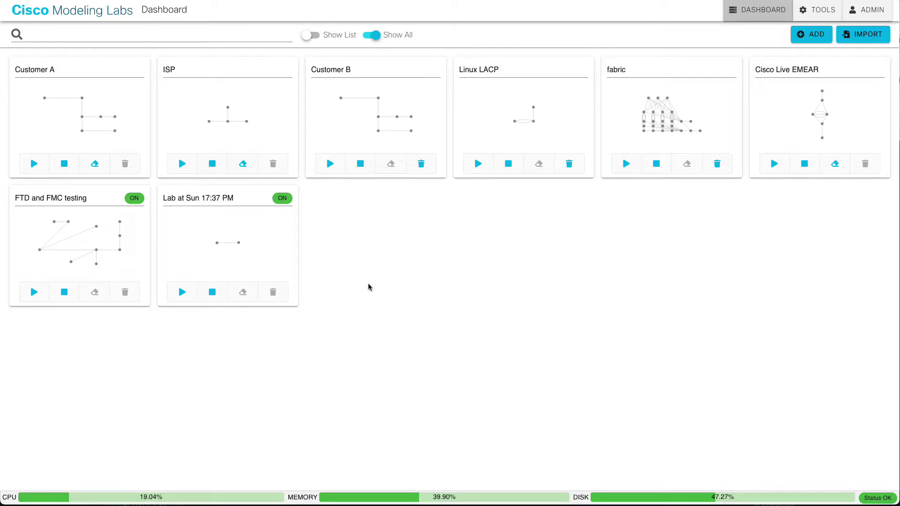
# - Open the FTD and FMC testing lab and delete its iosv-0 router
pyautogui.click(142, 261)
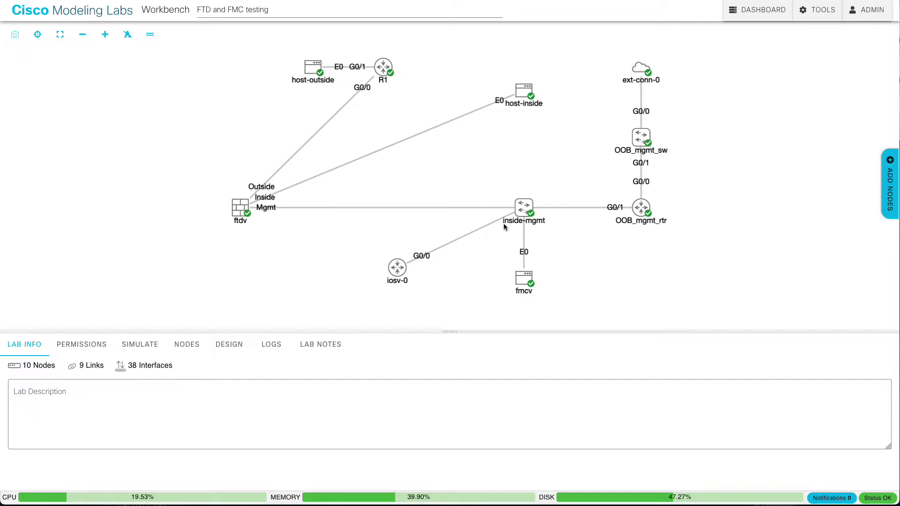
pyautogui.moveTo(400, 269)
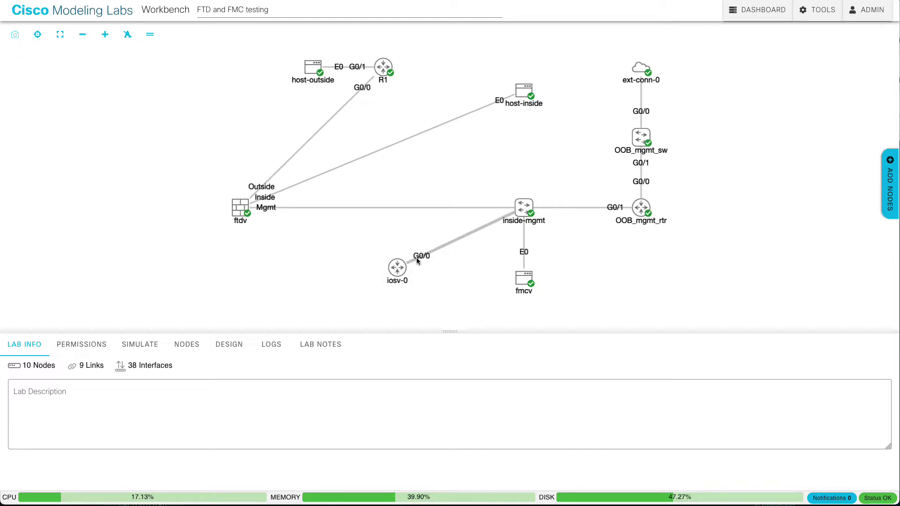
pyautogui.click(398, 268)
pyautogui.click(124, 376)
pyautogui.click(537, 275)
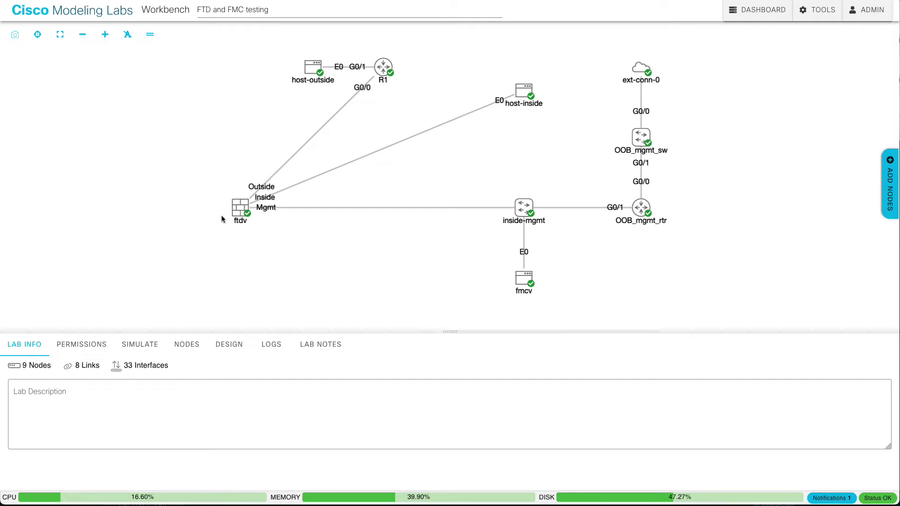
# - Nudge the ftdv firewall node slightly and dismiss the inside-mgmt switch's action ring
pyautogui.moveTo(228, 217); pyautogui.dragTo(247, 206)
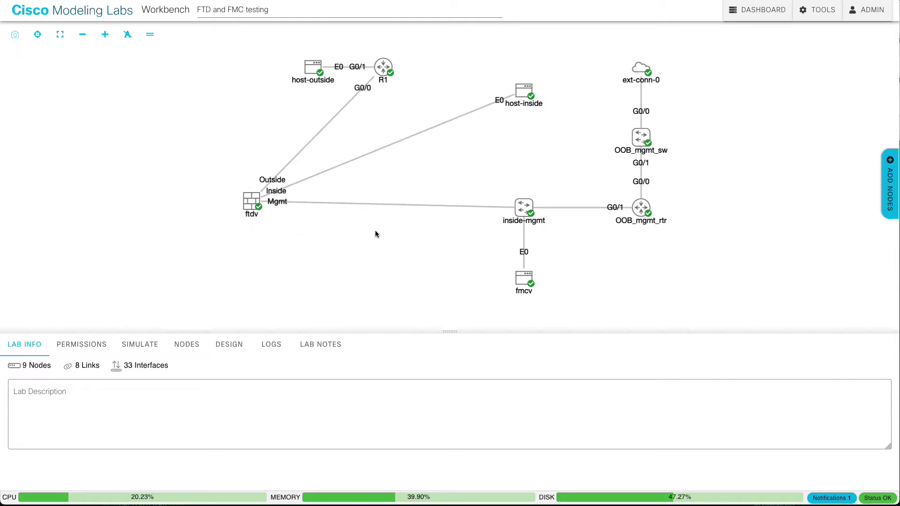
pyautogui.click(524, 207)
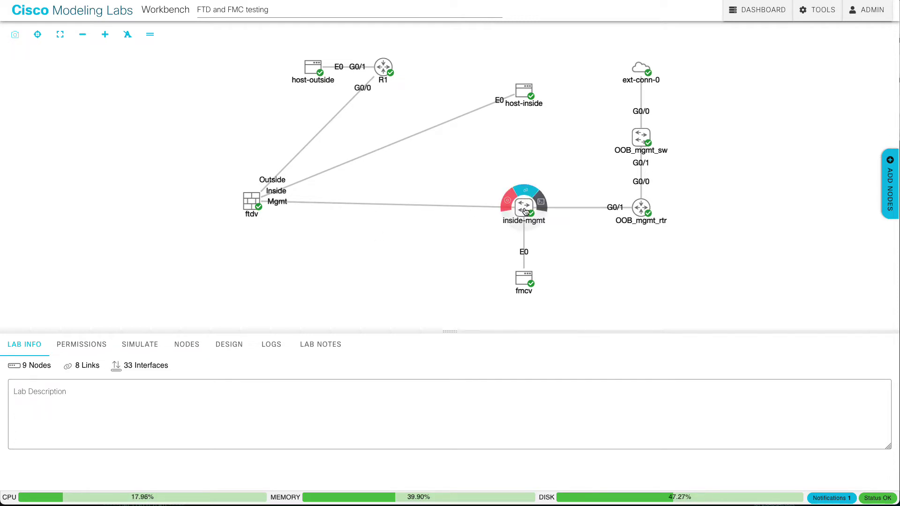
pyautogui.click(457, 231)
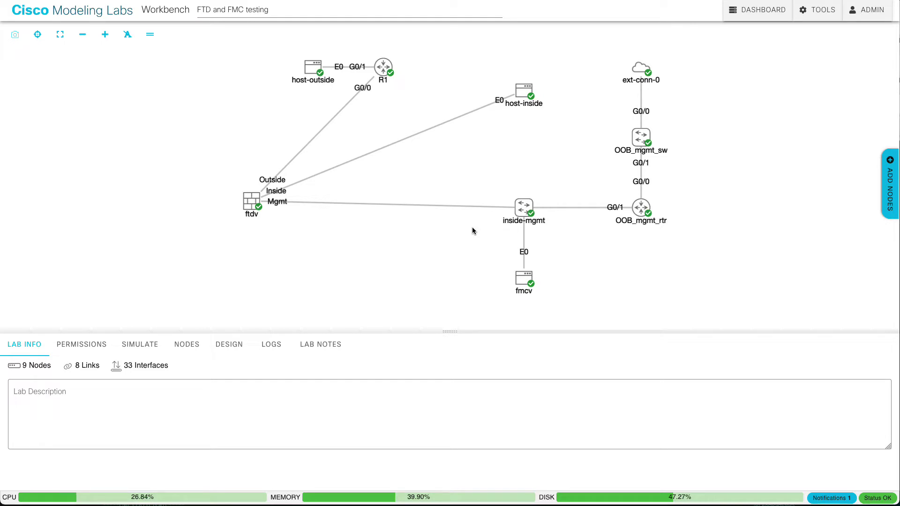
pyautogui.click(888, 192)
pyautogui.moveTo(869, 84); pyautogui.dragTo(376, 264)
pyautogui.click(707, 182)
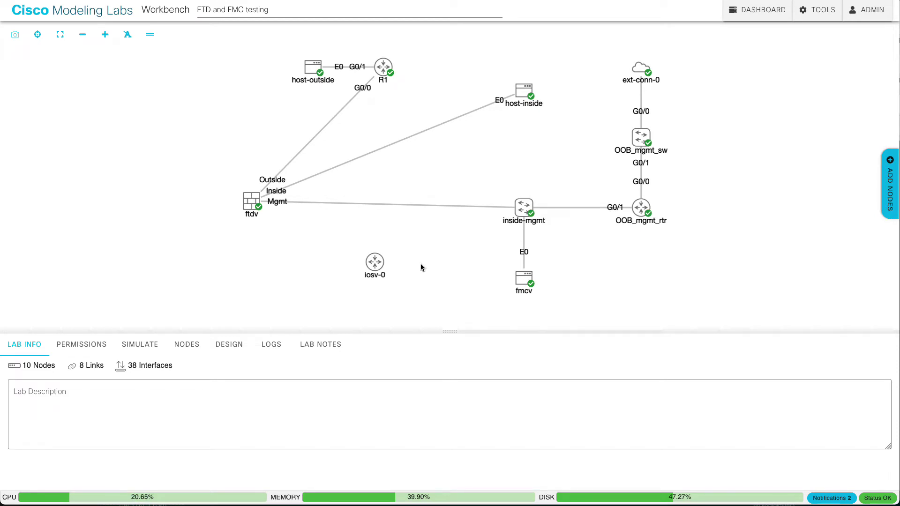
pyautogui.moveTo(375, 262)
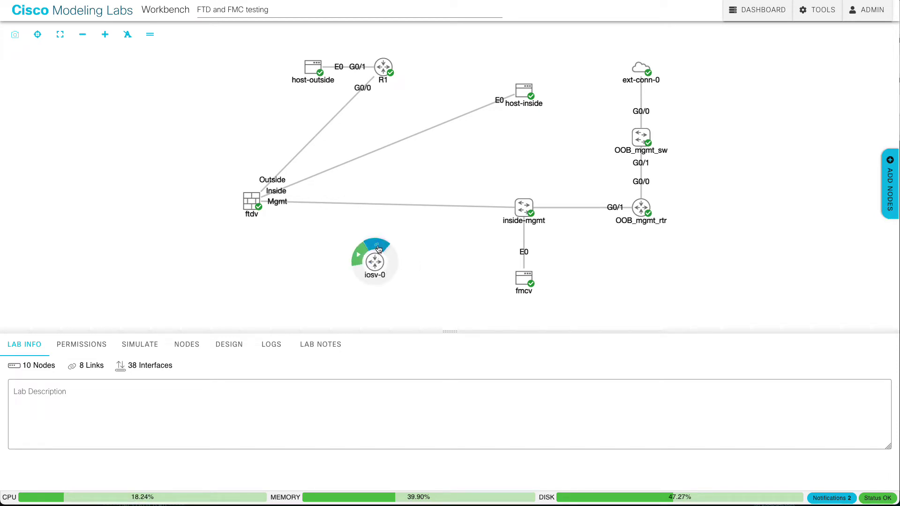
pyautogui.click(379, 249)
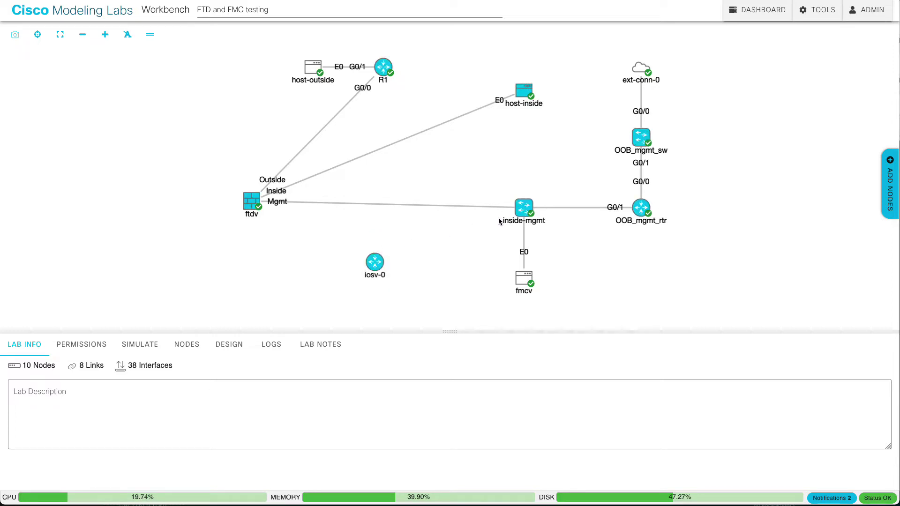
pyautogui.click(409, 246)
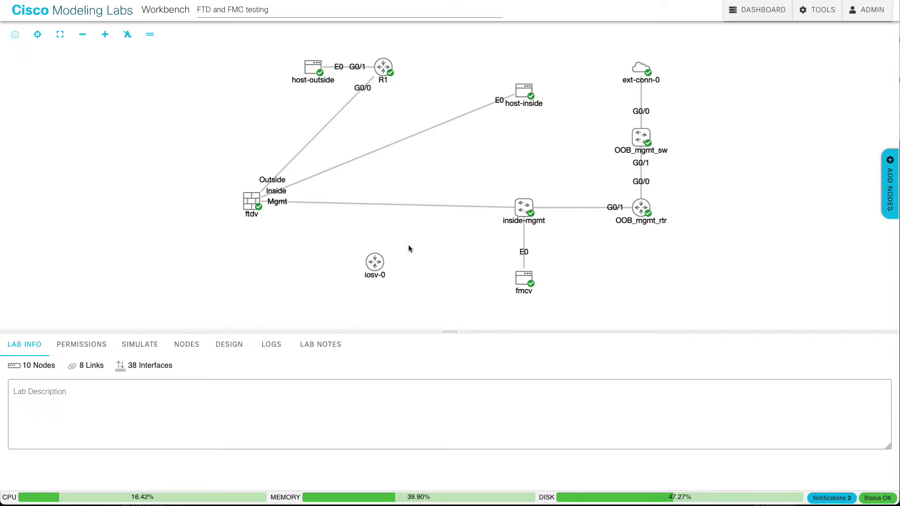
pyautogui.moveTo(378, 261)
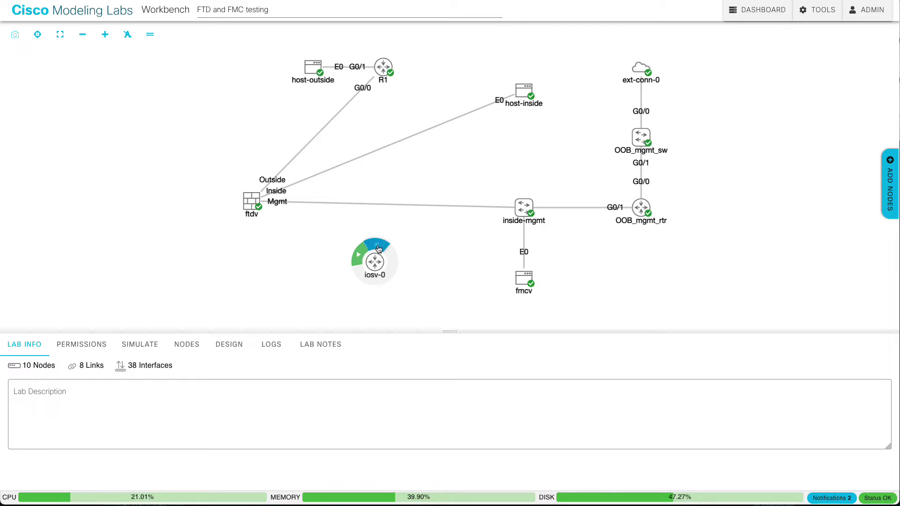
pyautogui.click(379, 247)
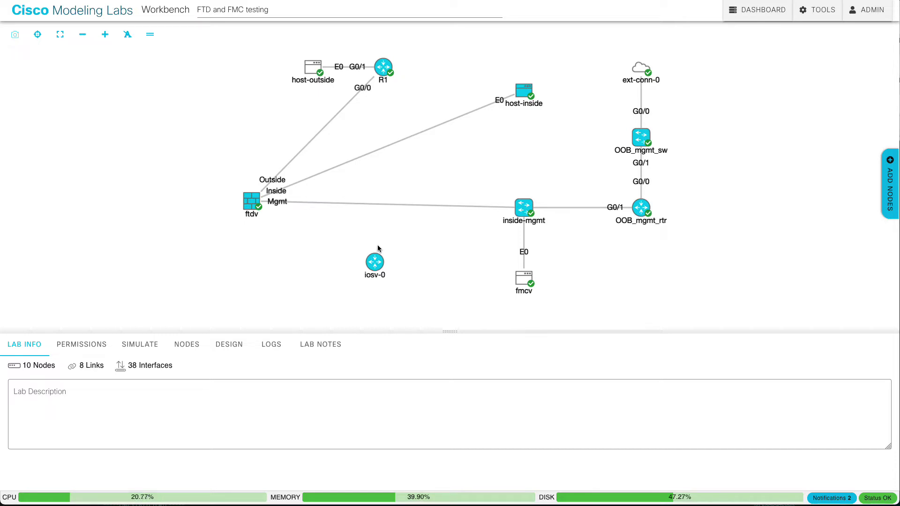
pyautogui.moveTo(379, 249); pyautogui.dragTo(520, 214)
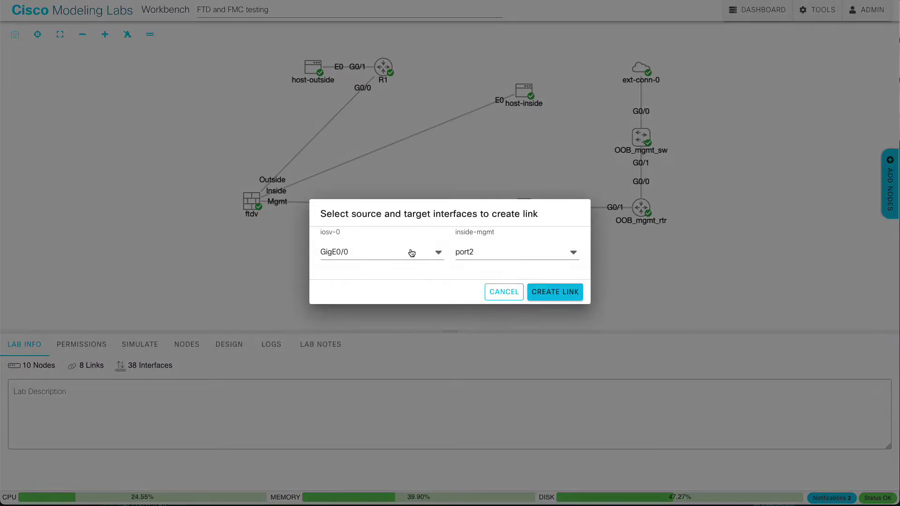
pyautogui.click(554, 291)
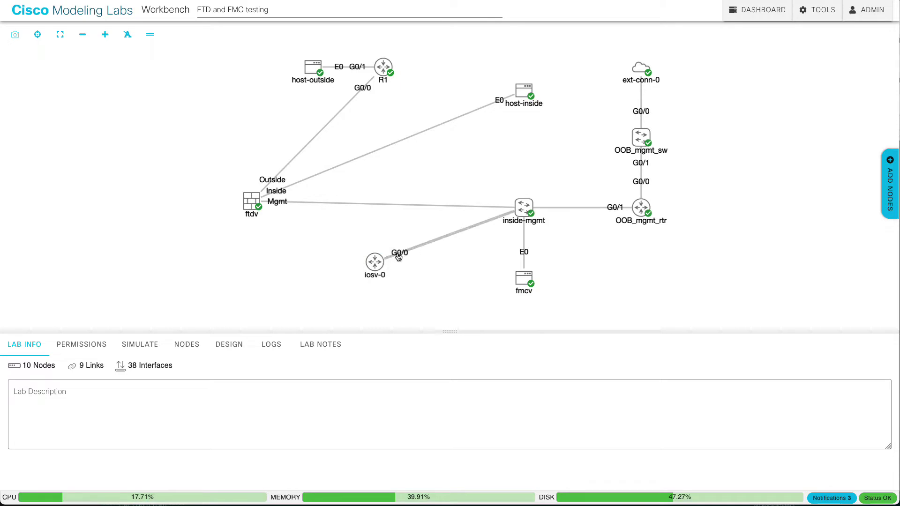
pyautogui.click(383, 264)
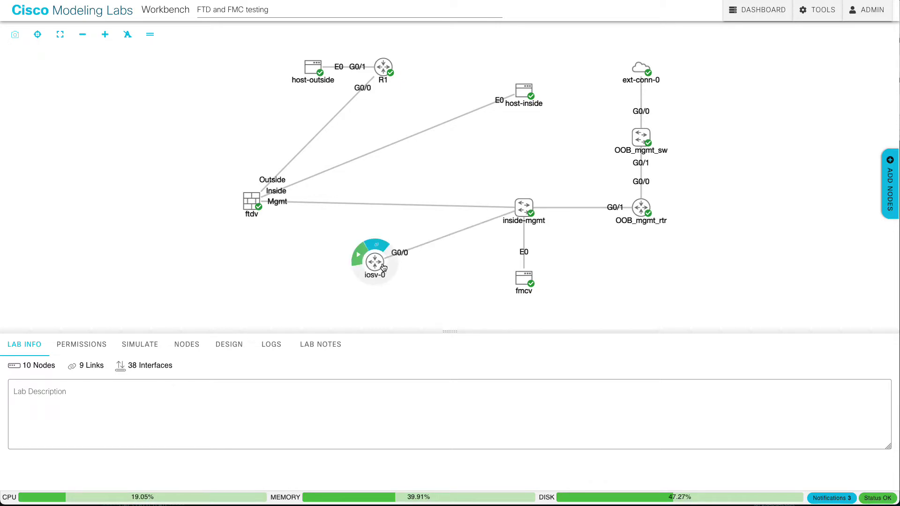
pyautogui.click(383, 266)
pyautogui.click(111, 374)
pyautogui.click(528, 280)
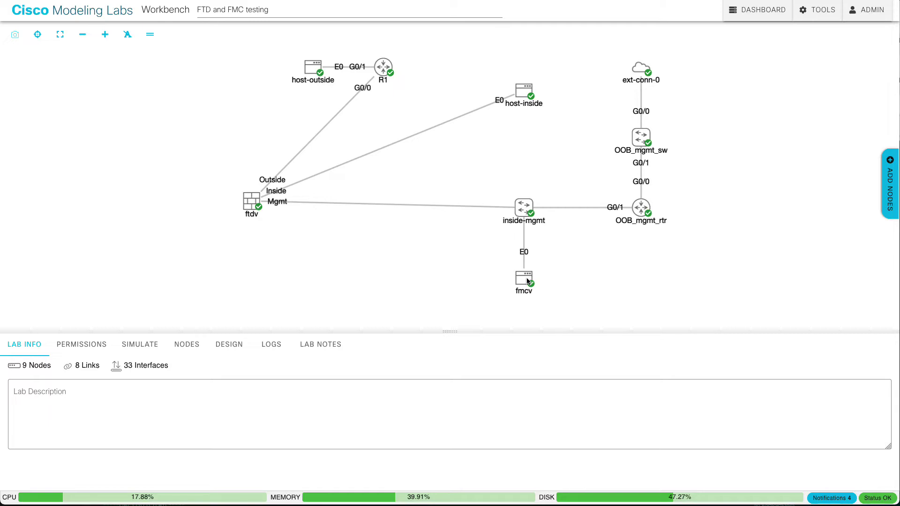
pyautogui.moveTo(524, 212)
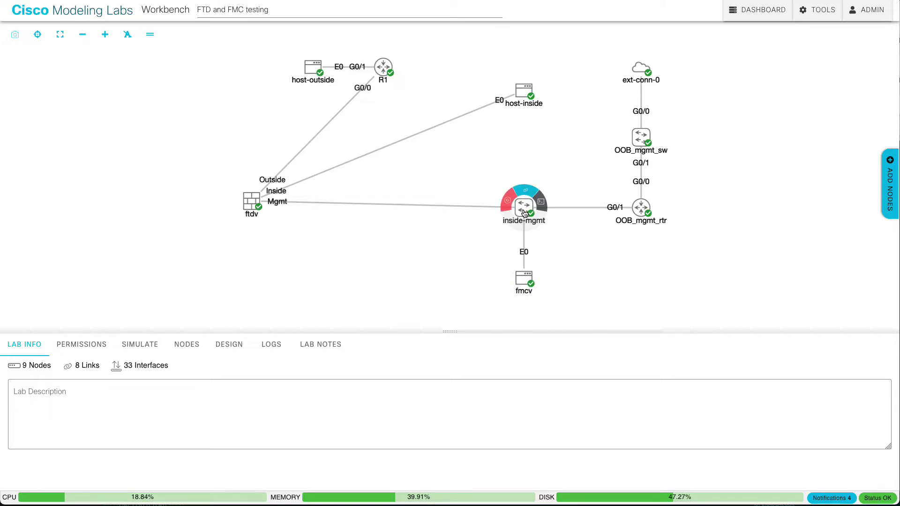
pyautogui.click(525, 212)
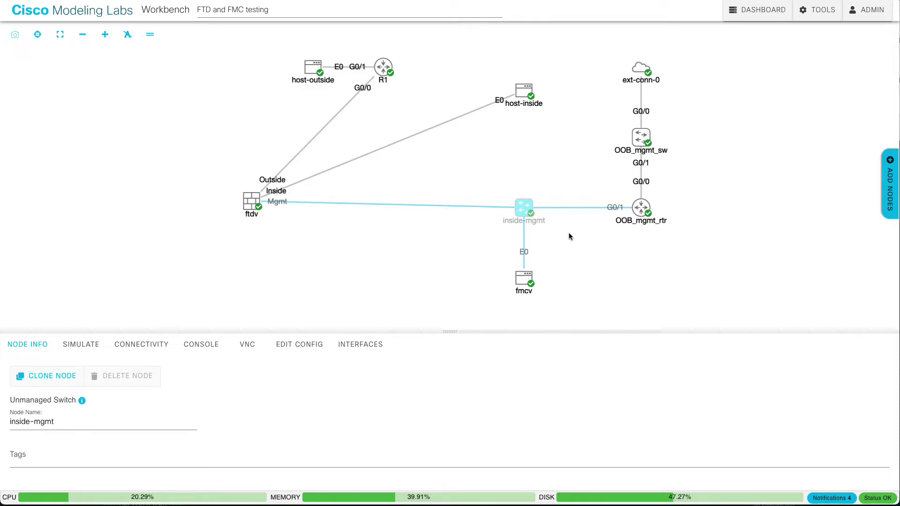
pyautogui.press('Delete')
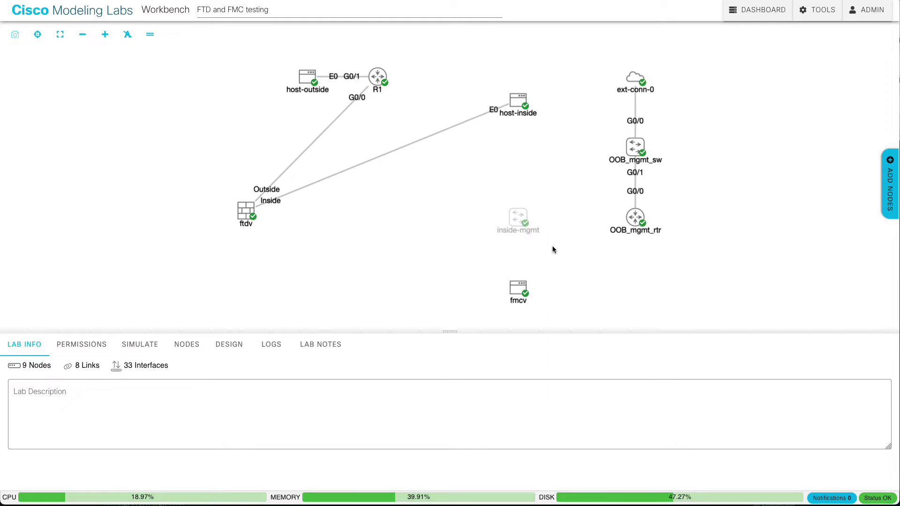
pyautogui.moveTo(523, 229)
pyautogui.moveTo(518, 225)
pyautogui.click(518, 219)
pyautogui.click(516, 235)
pyautogui.click(519, 227)
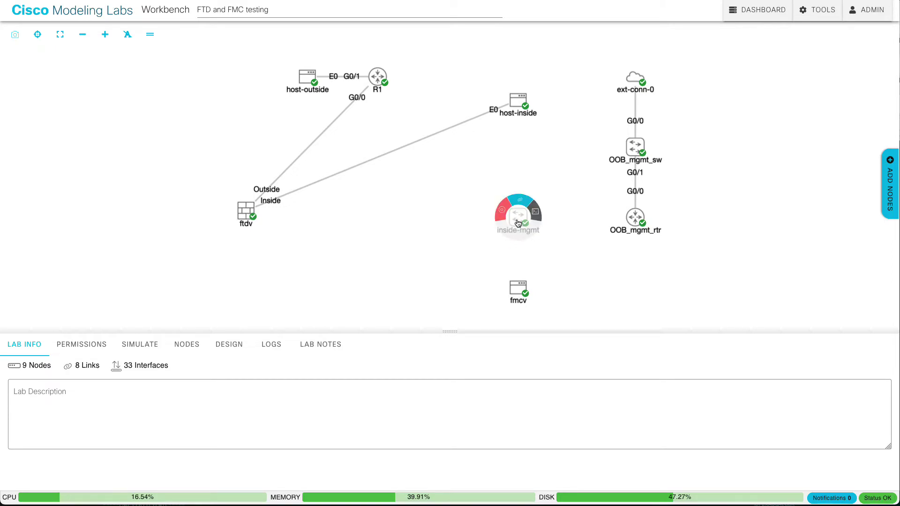
pyautogui.click(518, 223)
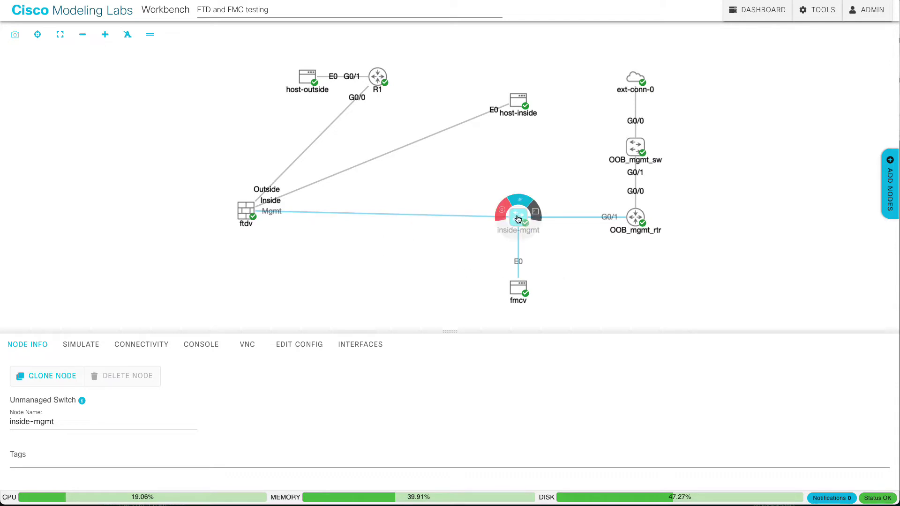
pyautogui.click(594, 271)
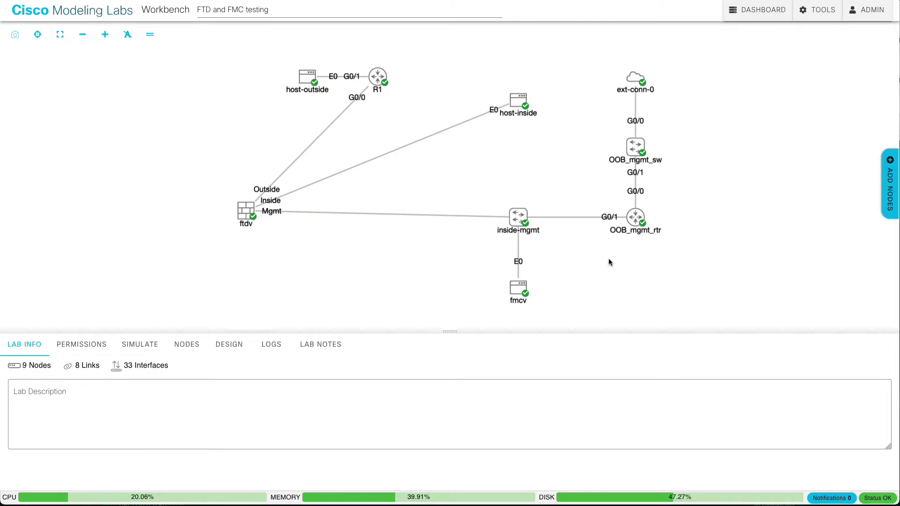
pyautogui.click(634, 77)
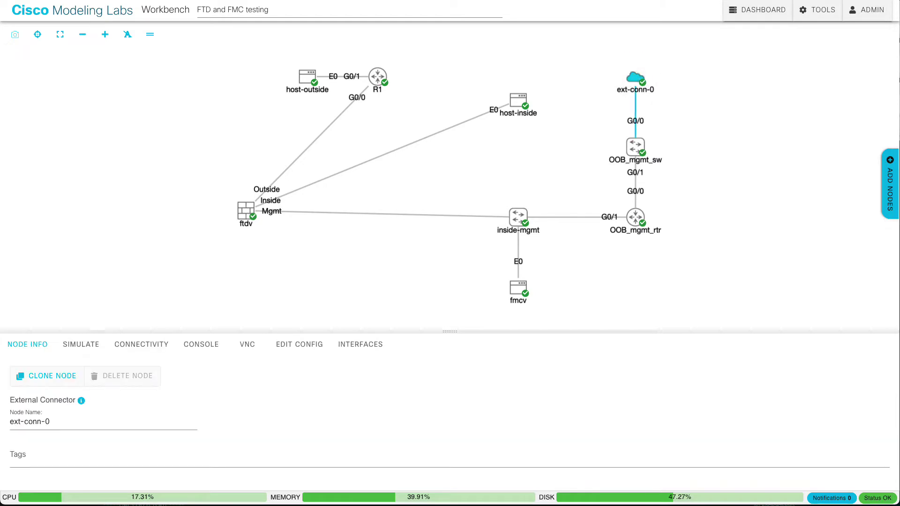
pyautogui.rightClick(634, 77)
pyautogui.click(662, 87)
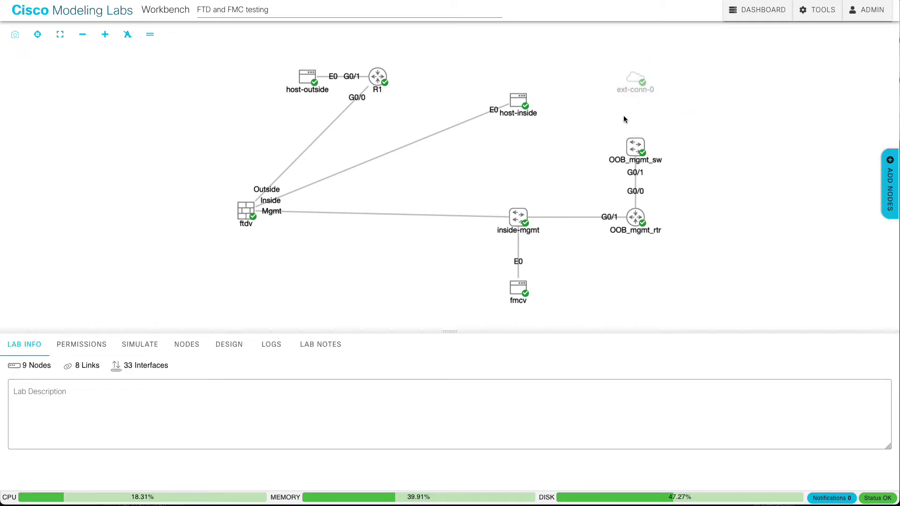
pyautogui.rightClick(636, 147)
pyautogui.click(635, 149)
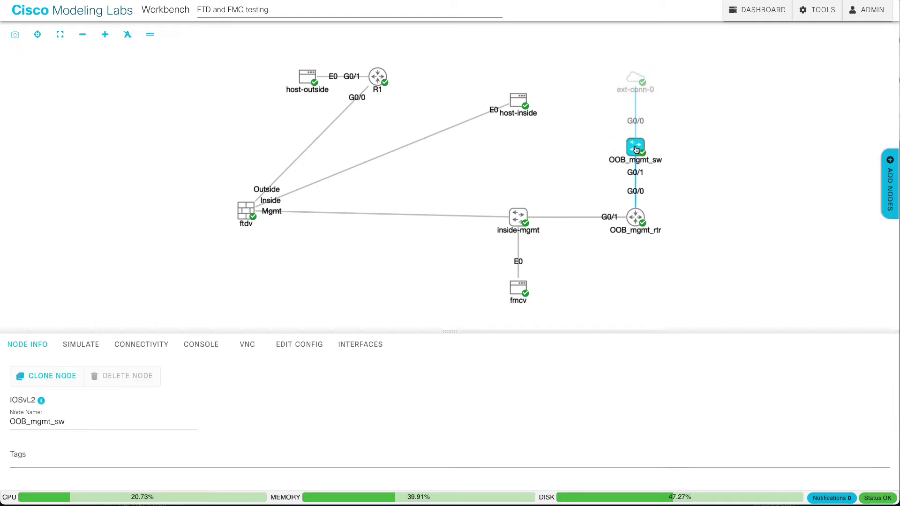
pyautogui.click(739, 195)
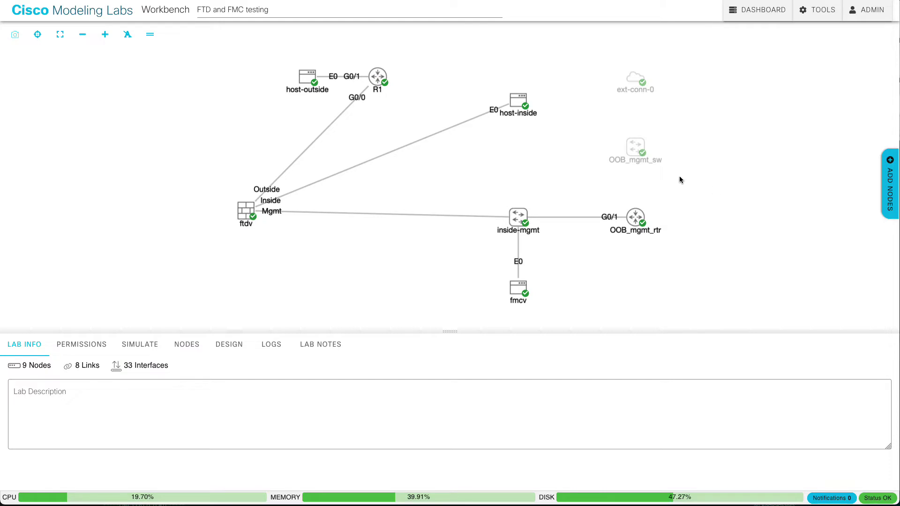
pyautogui.rightClick(636, 147)
pyautogui.click(636, 148)
pyautogui.rightClick(636, 78)
pyautogui.click(636, 78)
pyautogui.rightClick(638, 77)
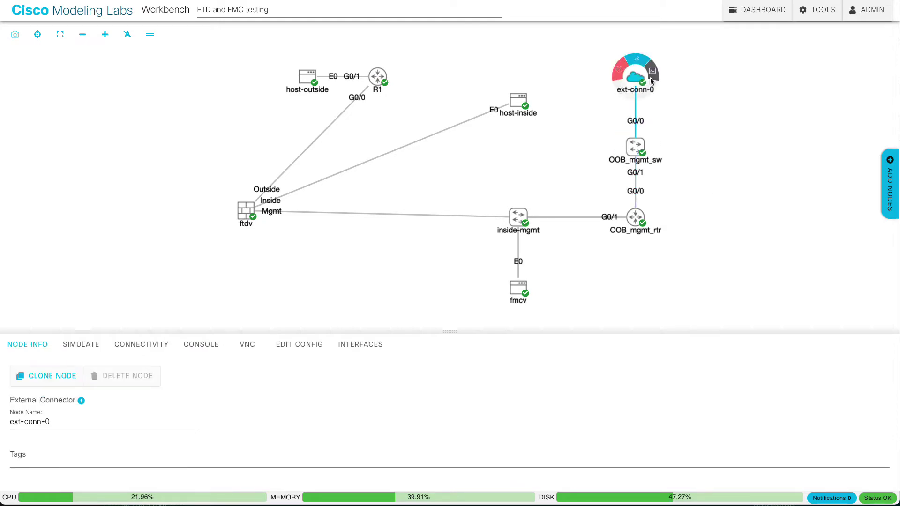
# - Return to the Dashboard and open the Lab at Sun 17:37 PM lab
pyautogui.click(59, 16)
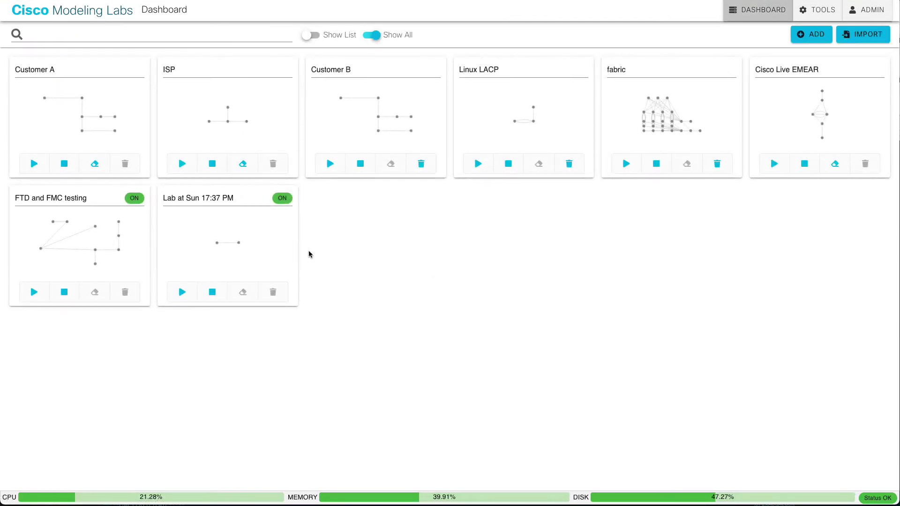
pyautogui.click(273, 246)
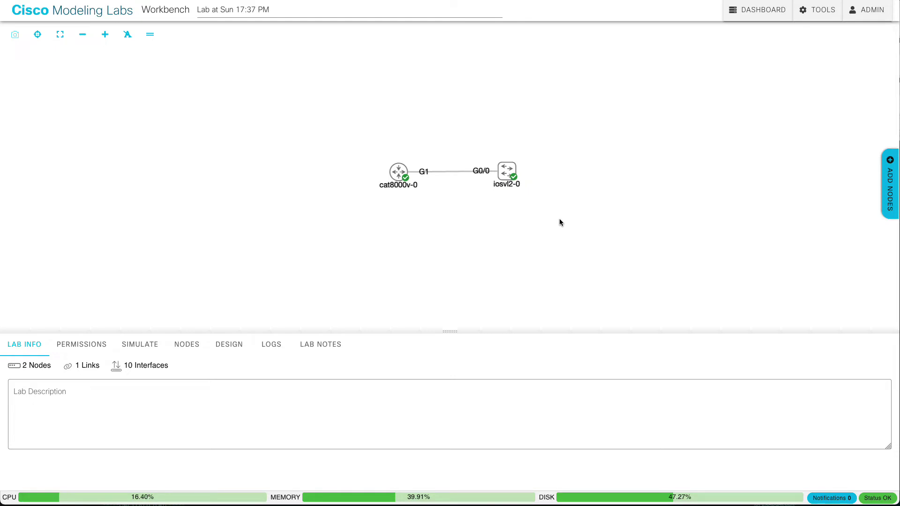
pyautogui.moveTo(507, 172)
# - Connect to the iosvl2-0 switch console and enter privileged mode with en
pyautogui.click(523, 163)
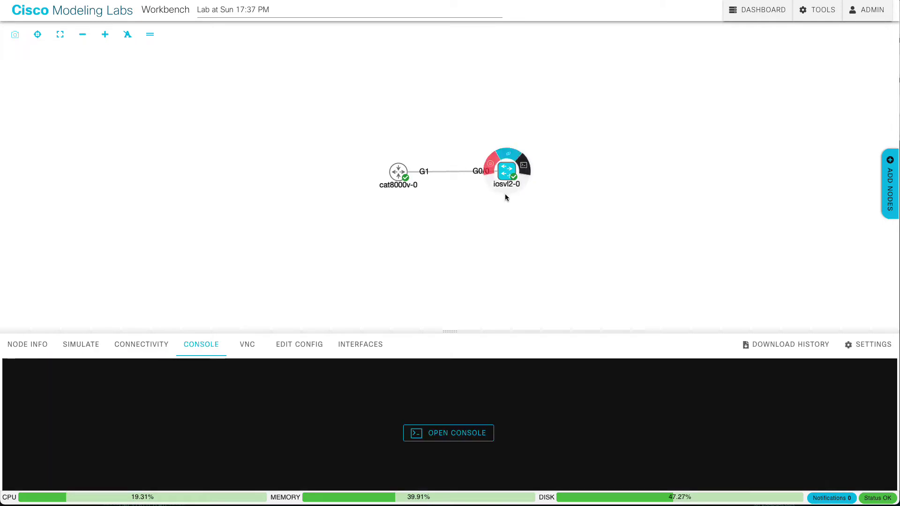
pyautogui.click(435, 434)
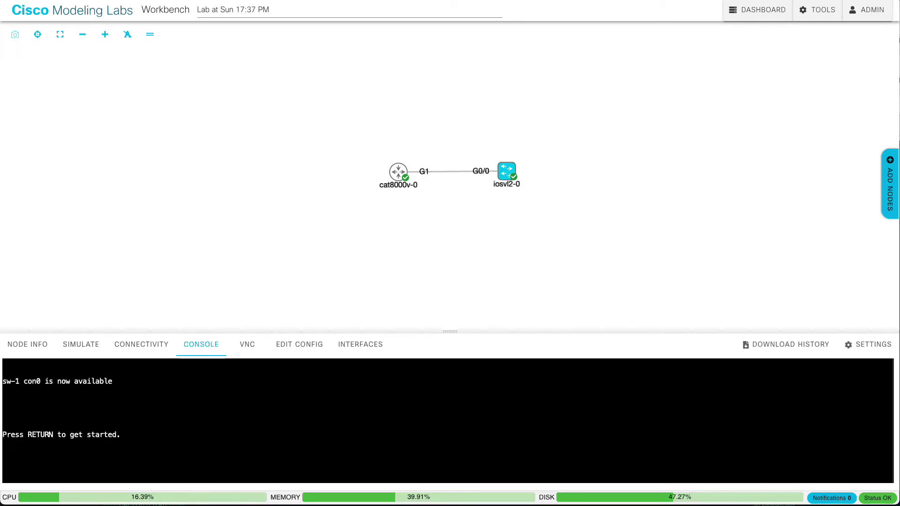
pyautogui.press('Return')
pyautogui.press('Return')
pyautogui.press('Return')
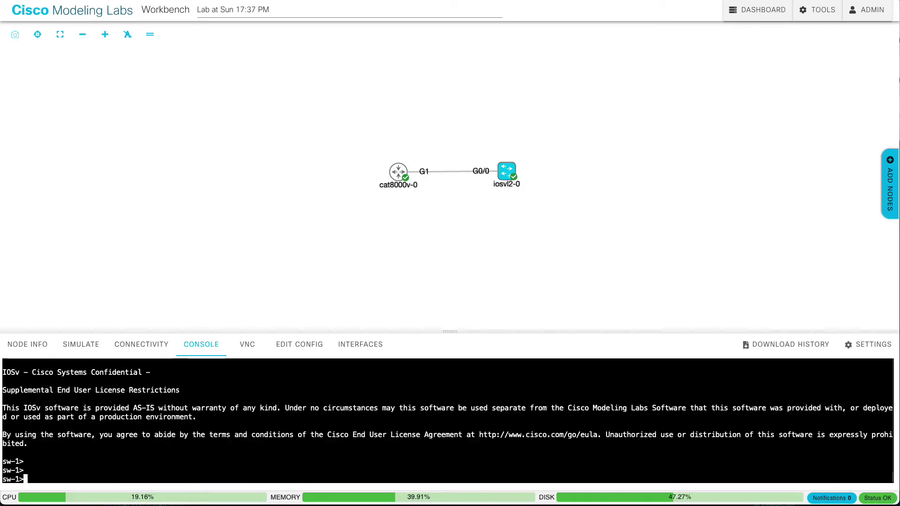
pyautogui.write('en')
pyautogui.press('Return')
# - Display the gi0/0 running config and the full show vlan output
pyautogui.write('show ')
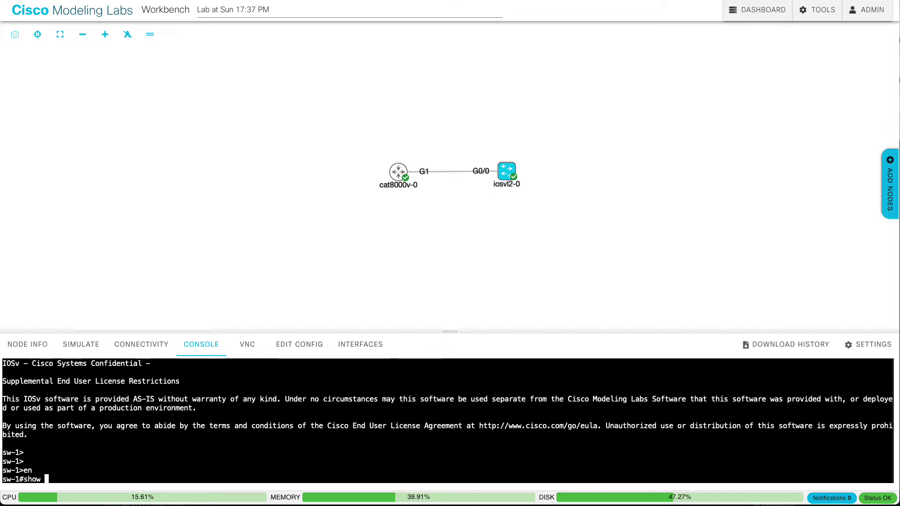
pyautogui.write('run int gi0/0')
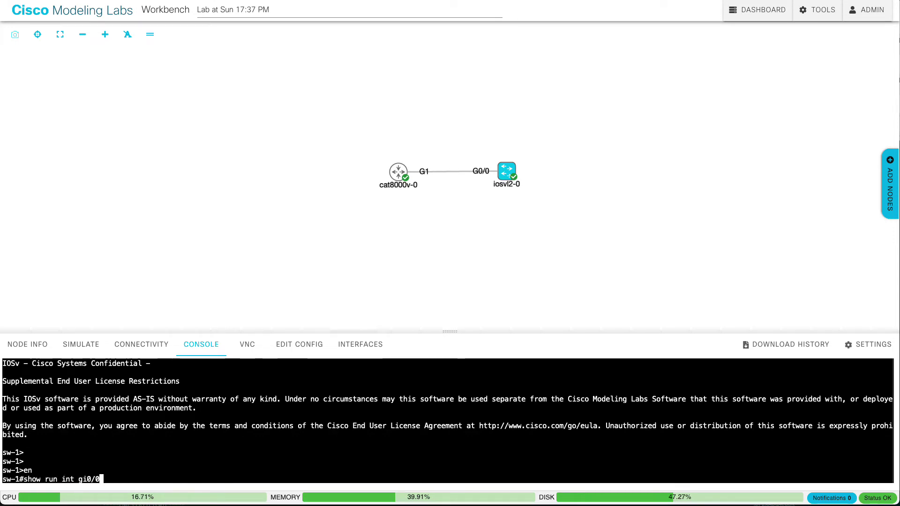
pyautogui.press('Return')
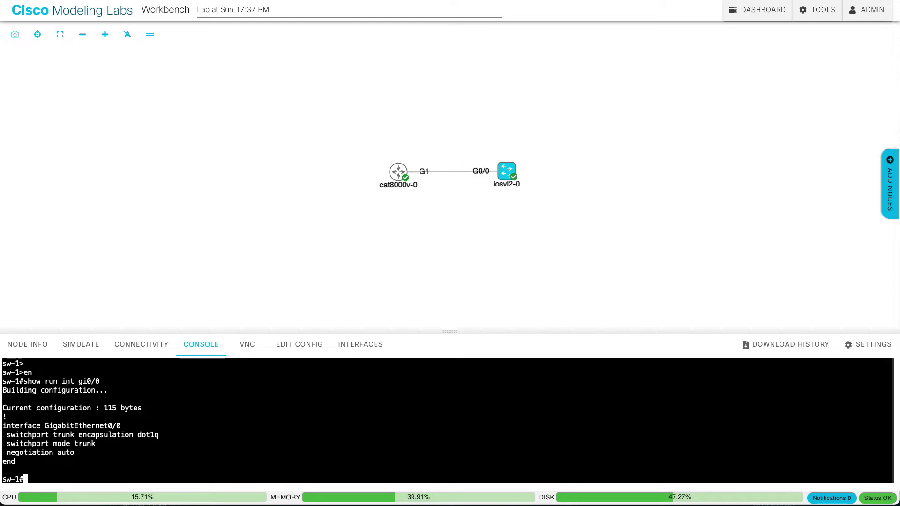
pyautogui.write('show vlan')
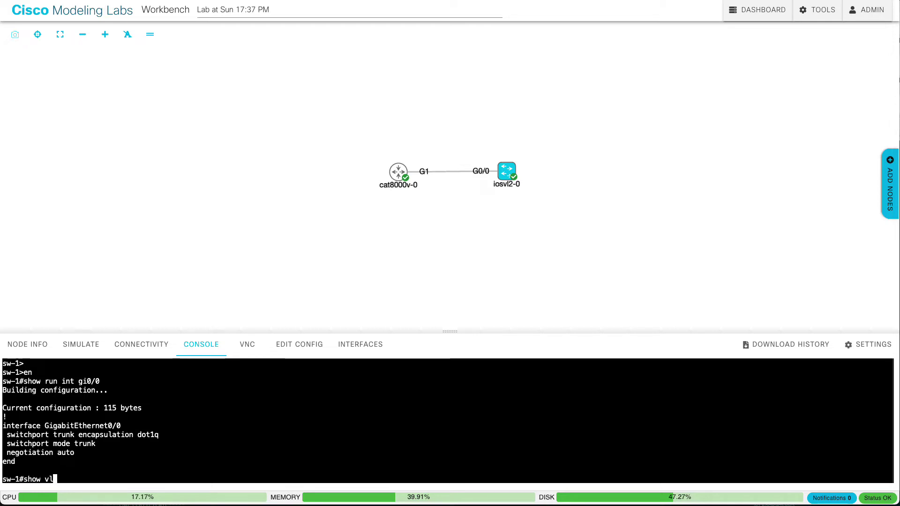
pyautogui.press('Return')
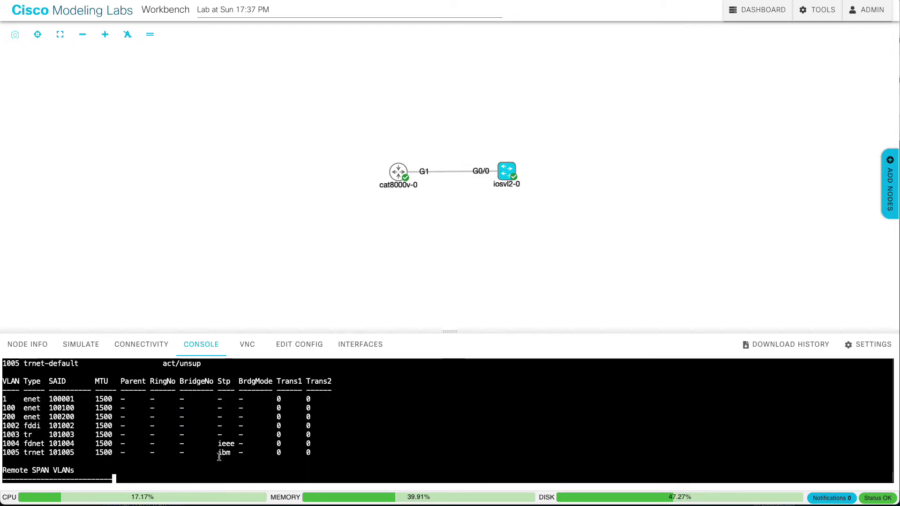
pyautogui.scroll(2, 218, 454)
pyautogui.scroll(3, 220, 457)
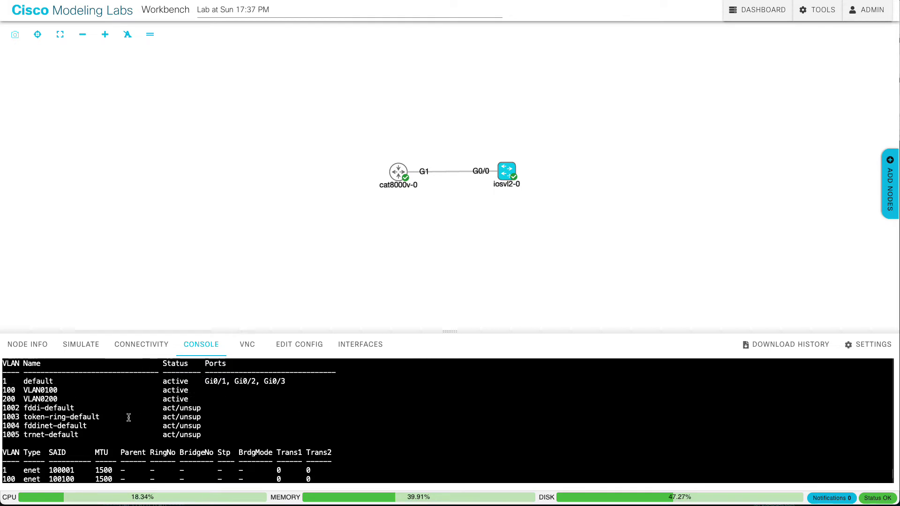
pyautogui.press('space')
# - Show the Vlan100 running config and the show ip int brie interface summary
pyautogui.write('show run i')
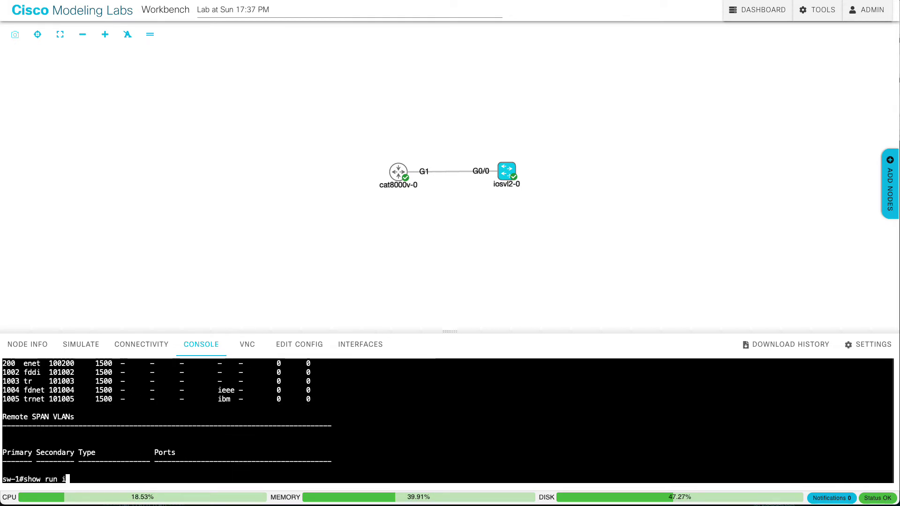
pyautogui.write('nt vlan100')
pyautogui.press('Return')
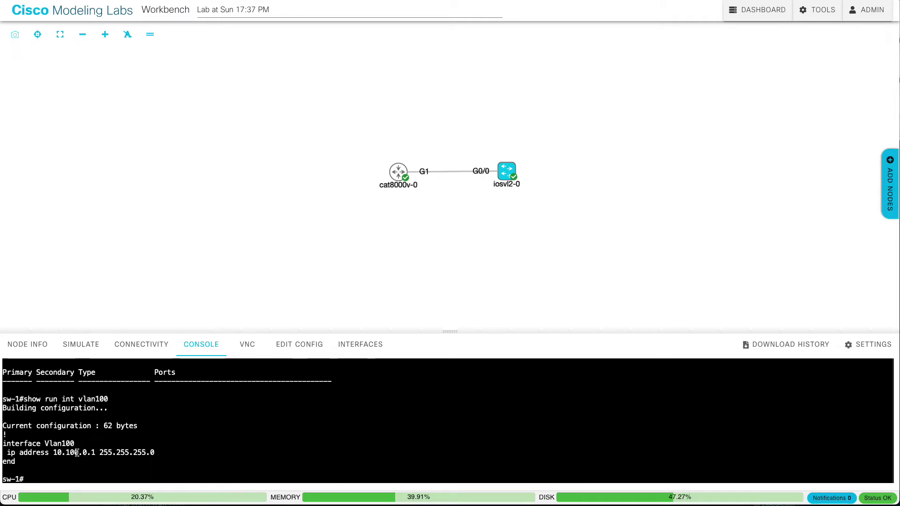
pyautogui.write('show ip int brie')
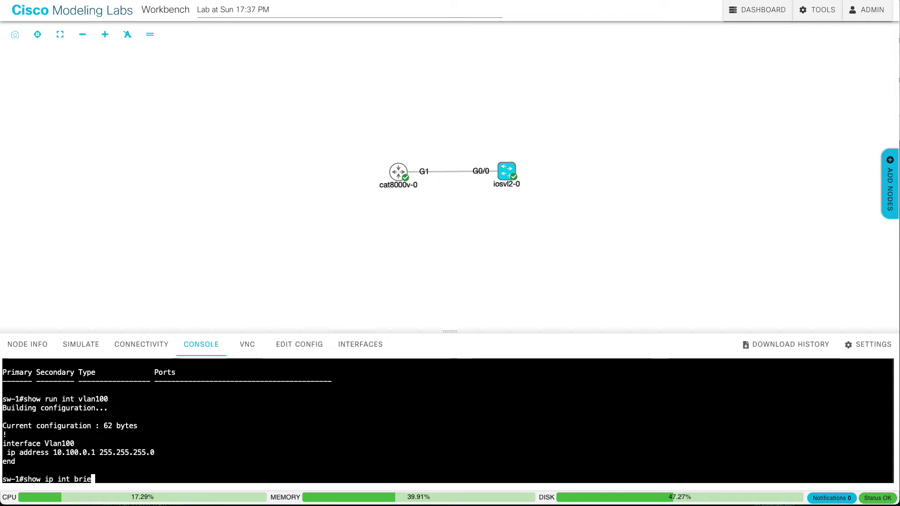
pyautogui.press('Return')
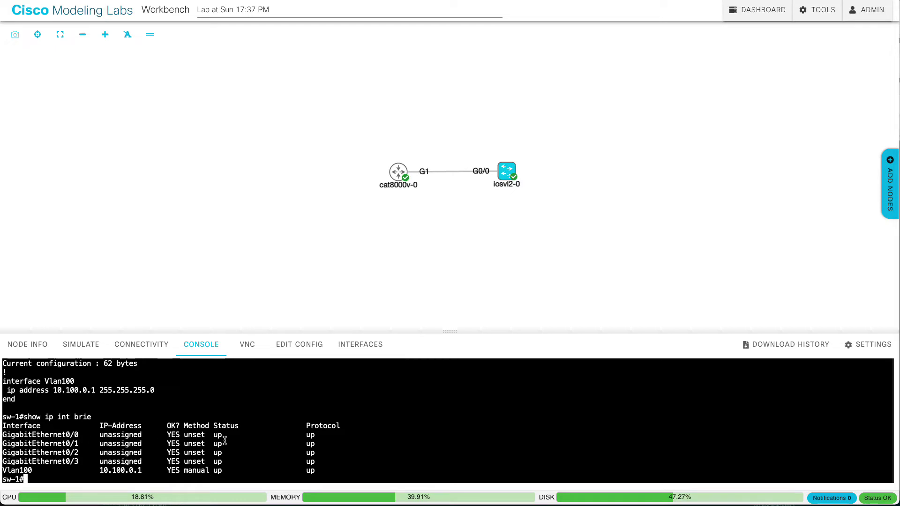
# - Connect to the cat8000v-0 router console and enter privileged mode with en
pyautogui.click(398, 172)
pyautogui.click(449, 431)
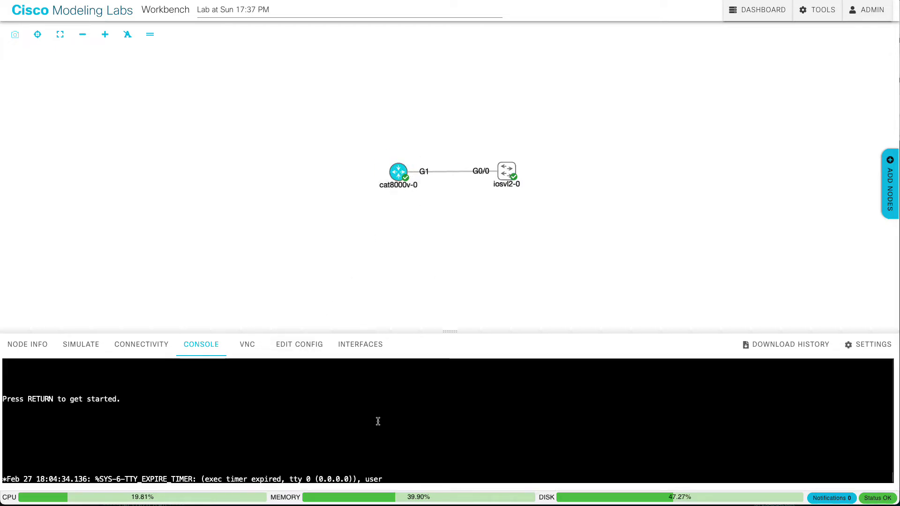
pyautogui.press('Return')
pyautogui.press('Return')
pyautogui.press('Return')
pyautogui.press('Return')
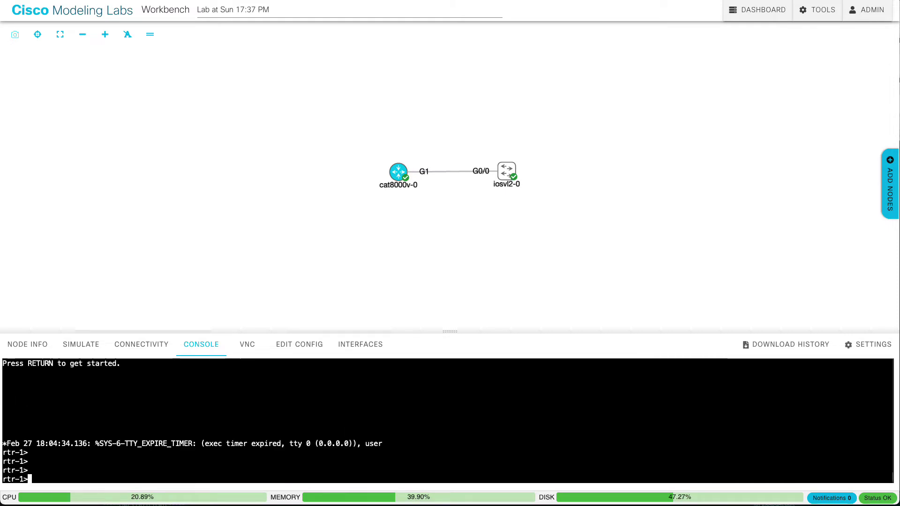
pyautogui.write('en')
pyautogui.press('Return')
# - Show the gi1 and gi1.100 configs, then ping 10.100.0.1
pyautogui.write('show run int gi1')
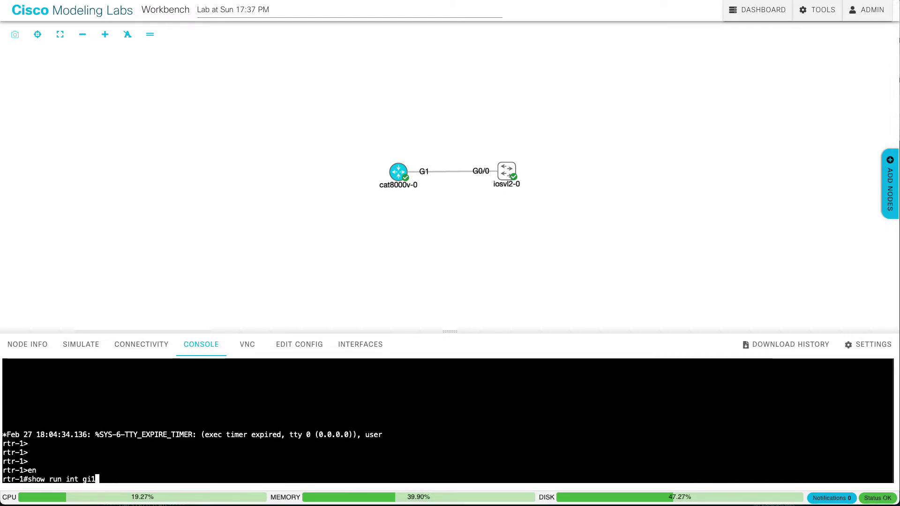
pyautogui.press('Return')
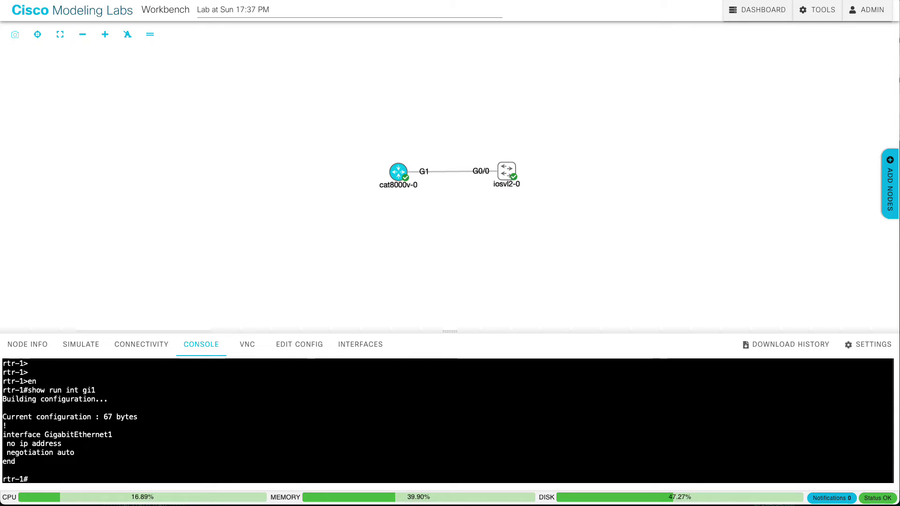
pyautogui.press('Up')
pyautogui.write('.100')
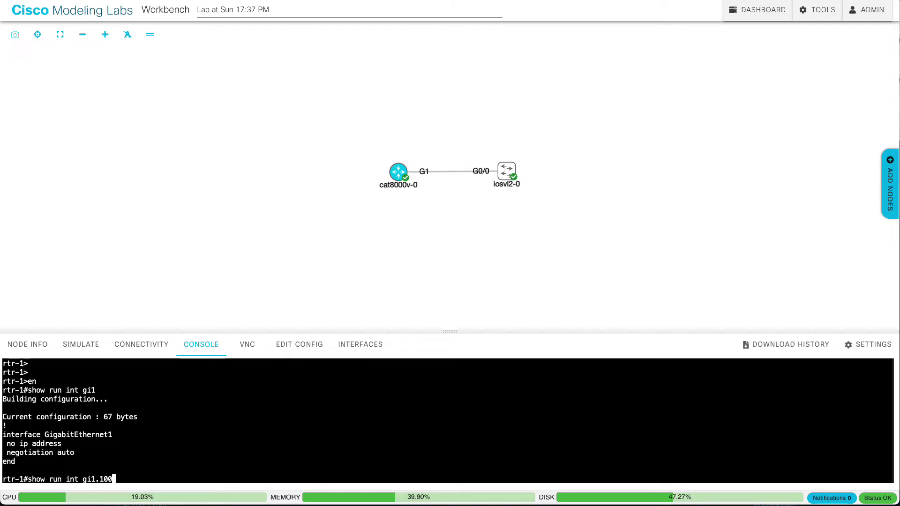
pyautogui.press('Return')
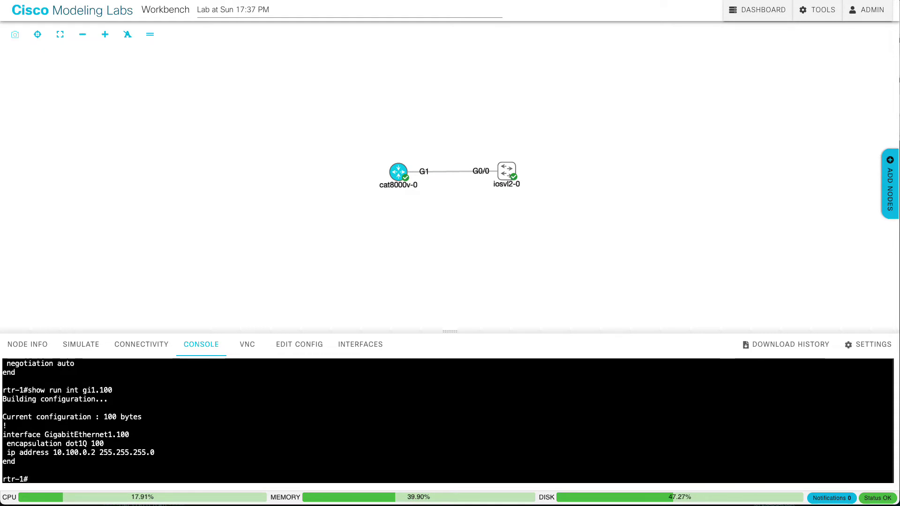
pyautogui.write('ping 10.100.0.1')
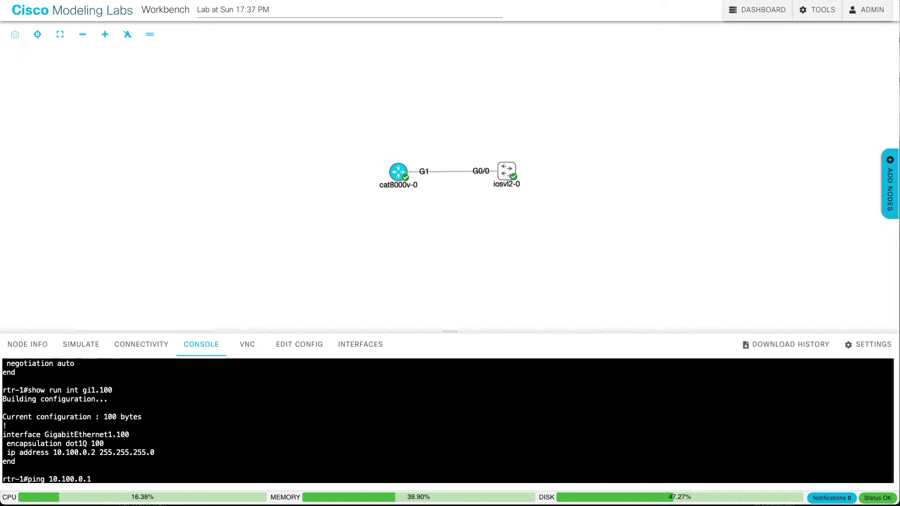
pyautogui.press('Return')
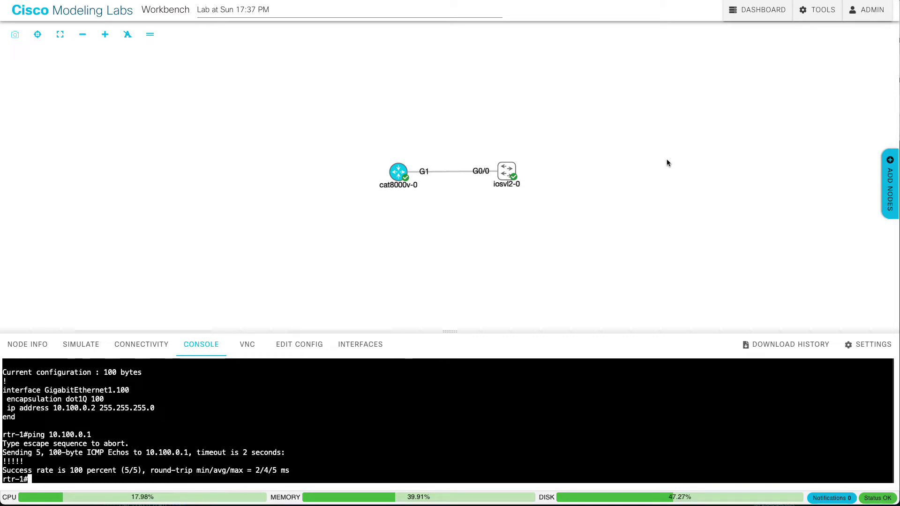
# - Review the Catalyst 8000V node definition's settings, then return to the lab dashboard
pyautogui.click(803, 14)
pyautogui.click(805, 60)
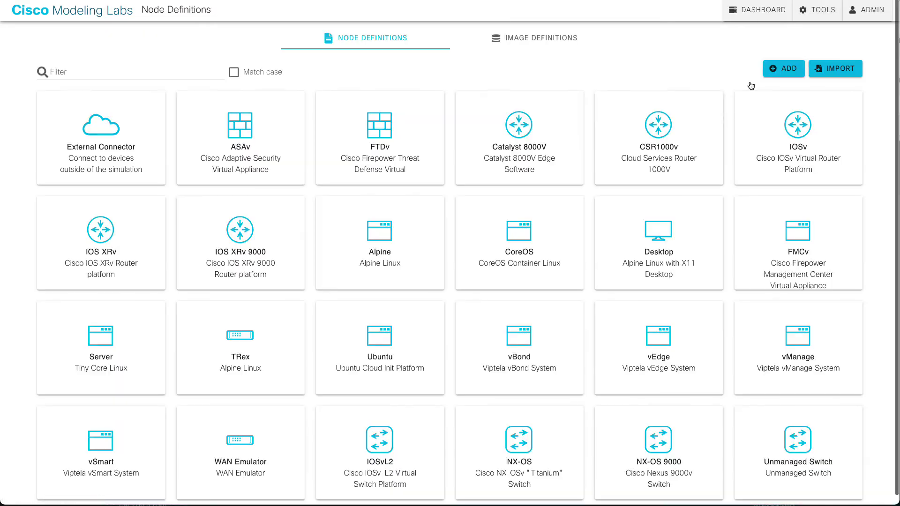
pyautogui.click(528, 143)
pyautogui.scroll(-15, 274, 258)
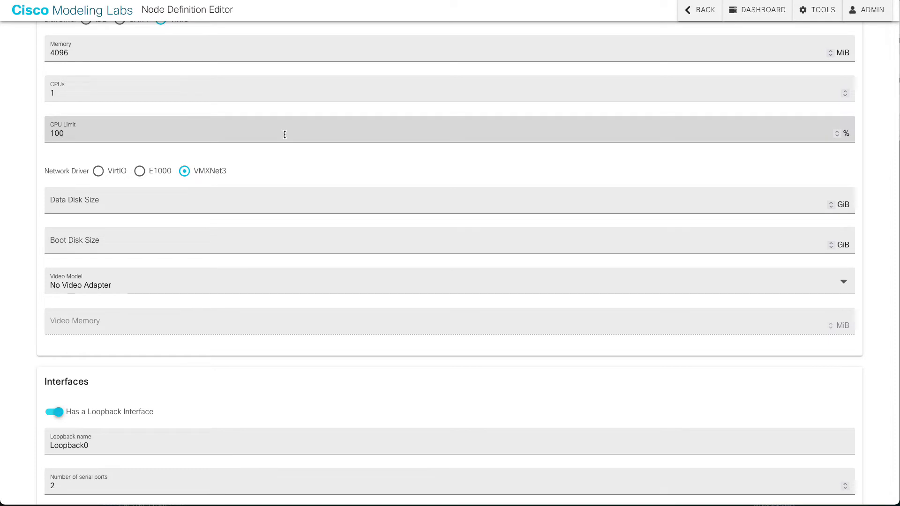
pyautogui.click(53, 19)
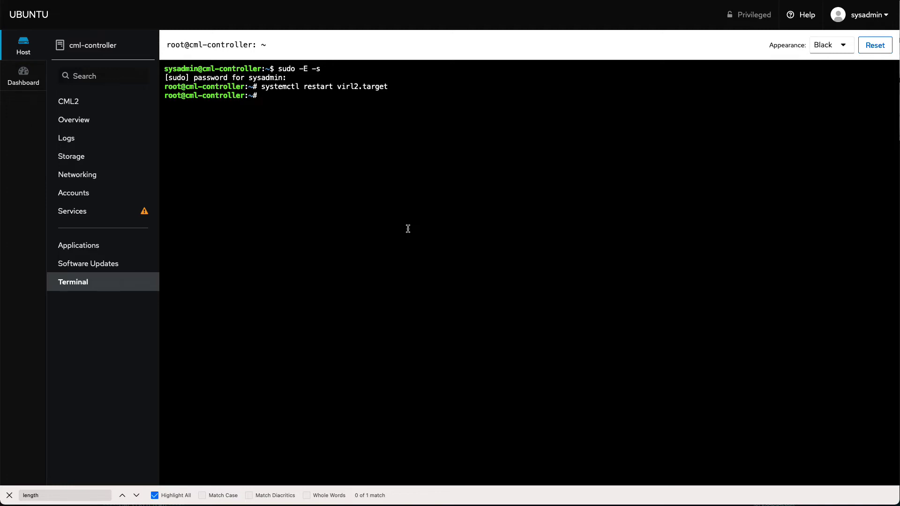
# - Run systemctl restart virl2.target in the root terminal
pyautogui.write('systemctl restart virl2.target')
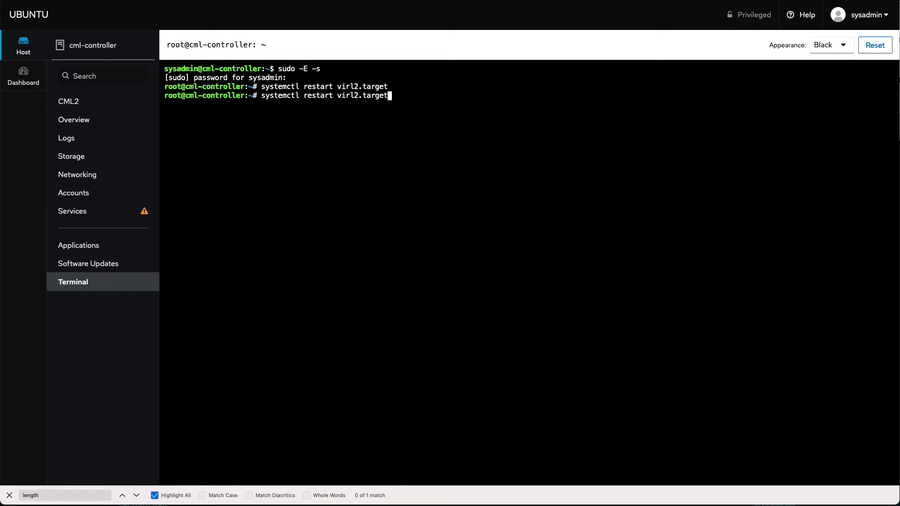
pyautogui.press('Return')
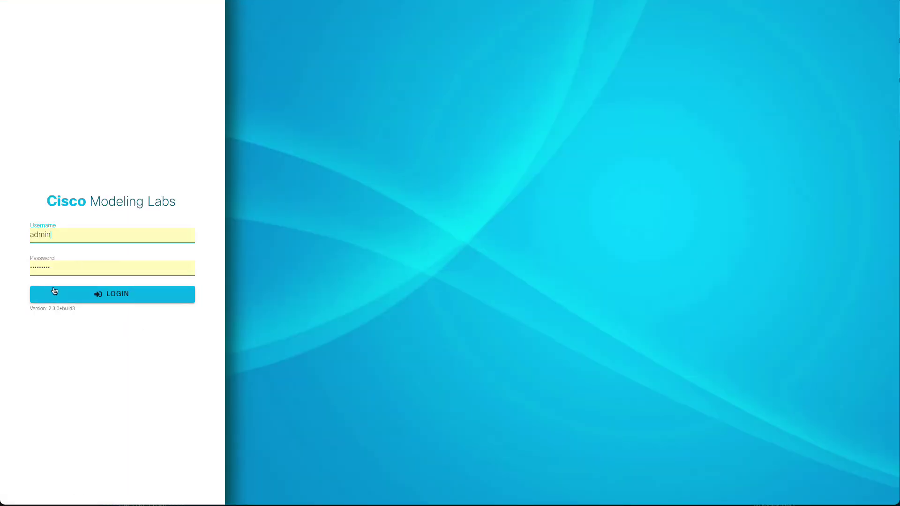
# - Log back in, reloading past the error, and open Lab at Sun 17:37 PM
pyautogui.click(115, 297)
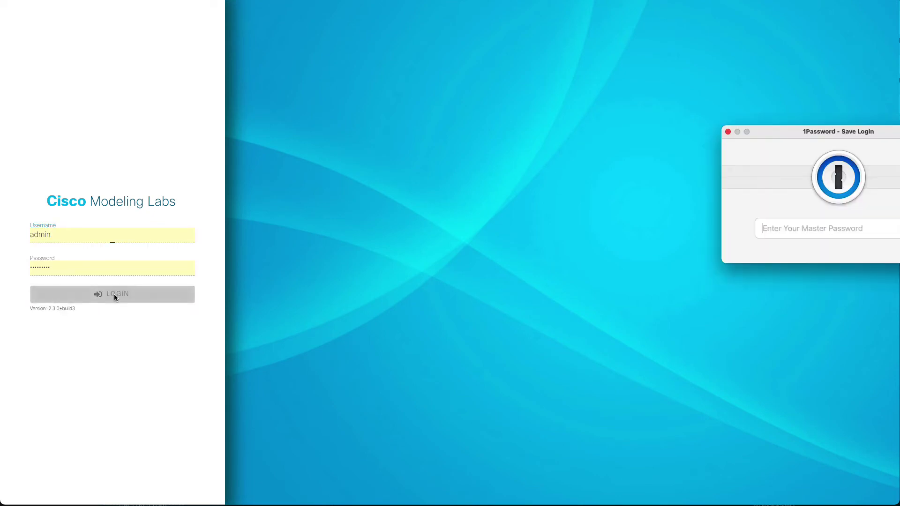
pyautogui.click(728, 132)
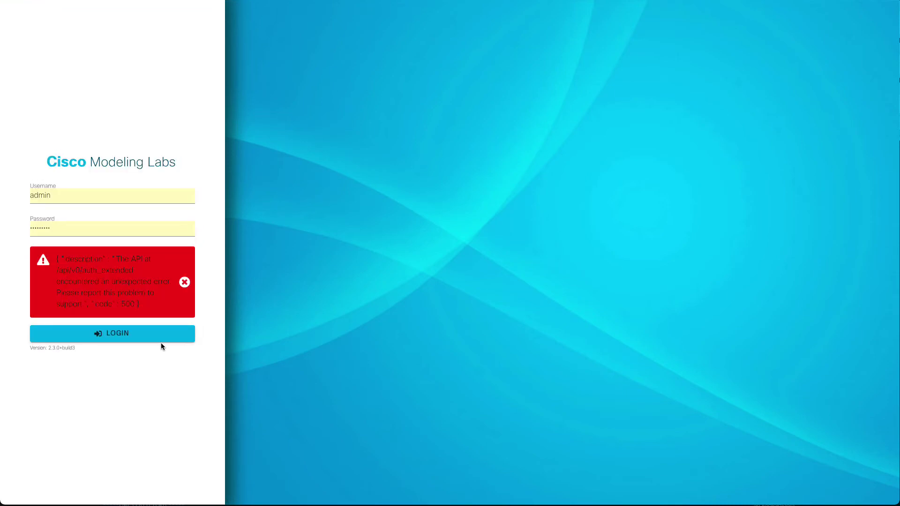
pyautogui.press('super+r')
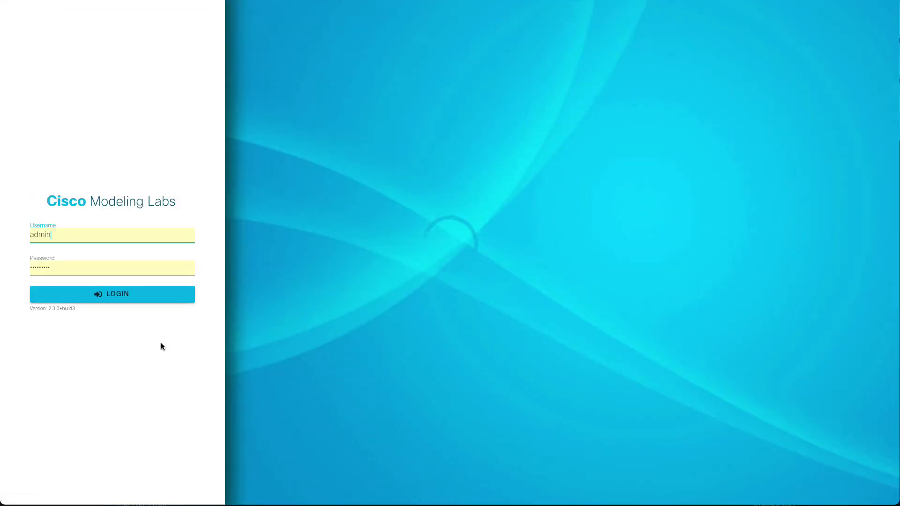
pyautogui.click(131, 295)
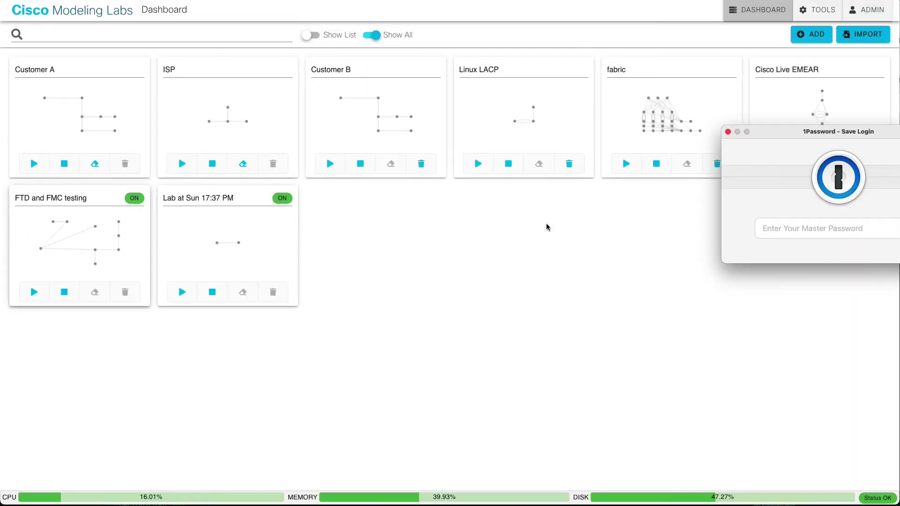
pyautogui.click(728, 133)
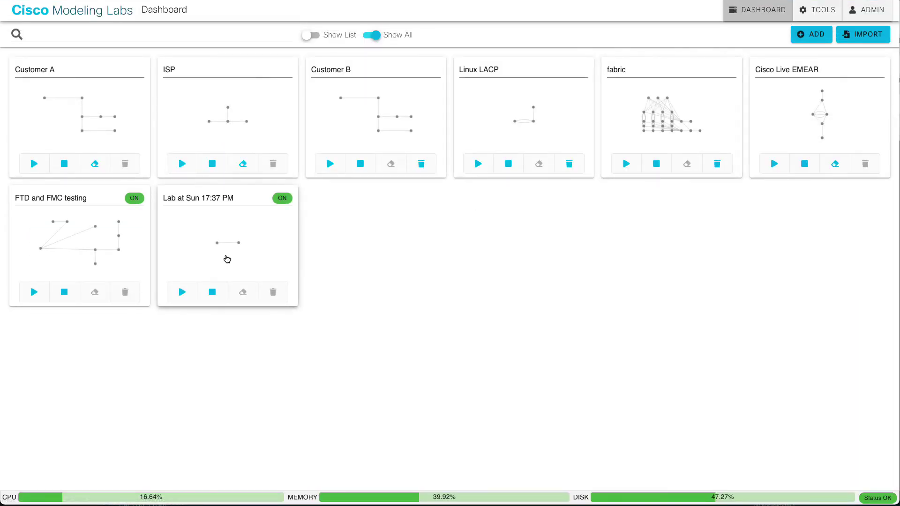
pyautogui.click(220, 254)
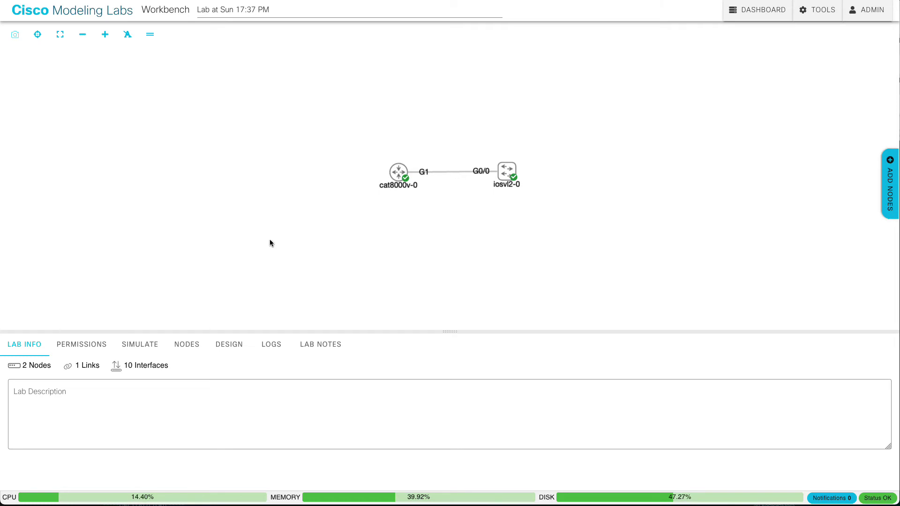
# - Reconnect to the cat8000v-0 console and rerun the ping to 10.100.0.1
pyautogui.click(399, 172)
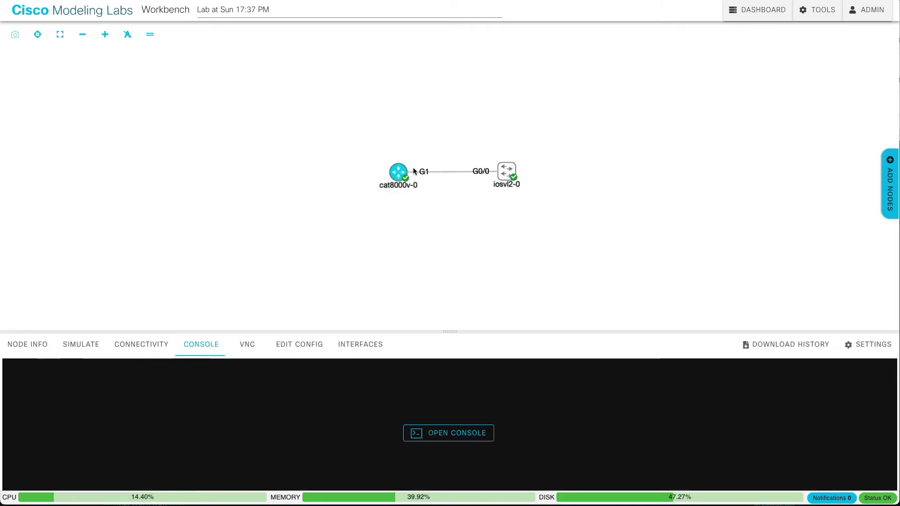
pyautogui.click(450, 432)
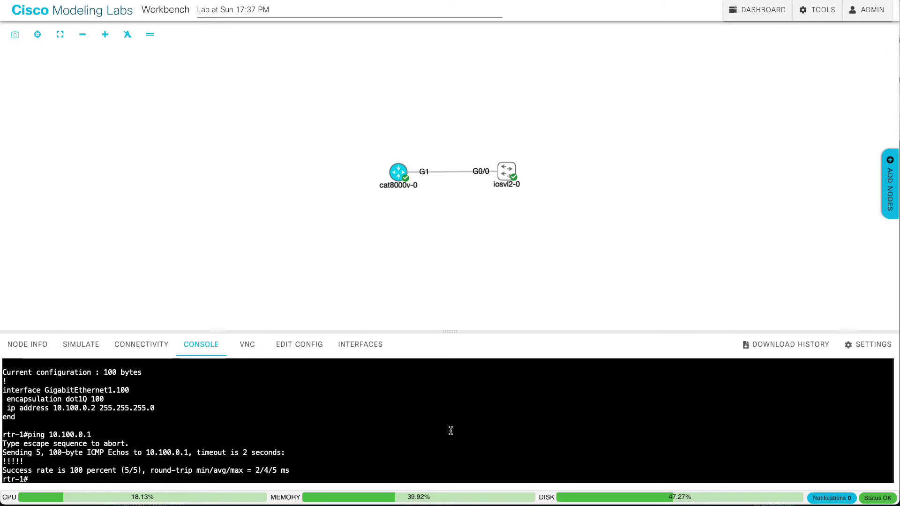
pyautogui.press('Return')
pyautogui.press('Return')
pyautogui.press('Return')
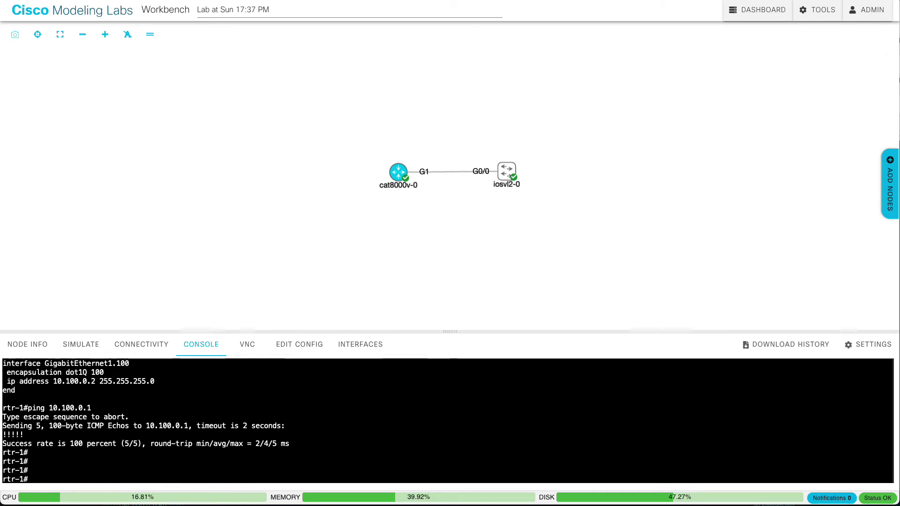
pyautogui.press('Up')
pyautogui.press('Return')
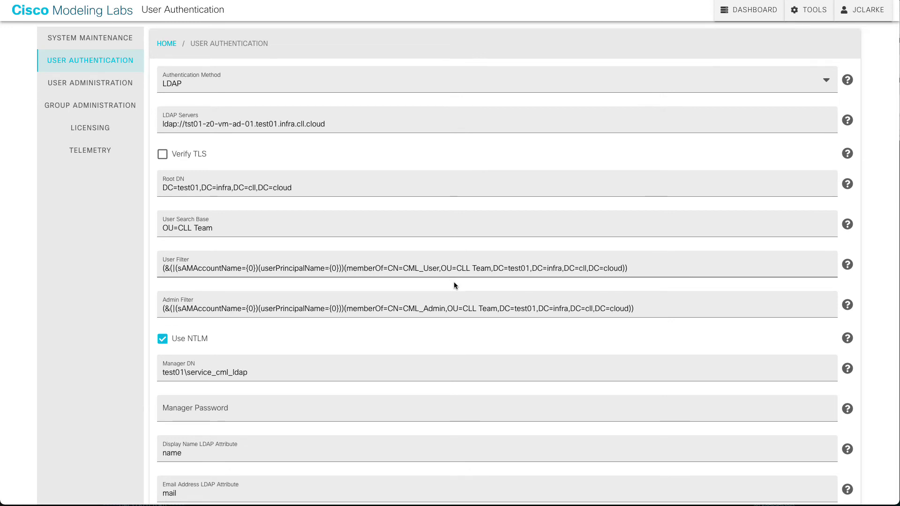
# - Keep LDAP as the authentication method and focus the LDAP search base field
pyautogui.click(340, 90)
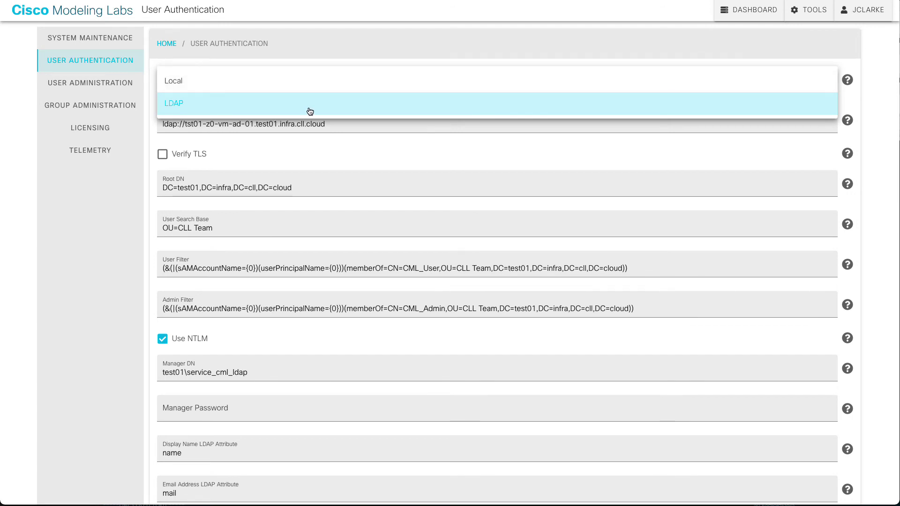
pyautogui.click(249, 153)
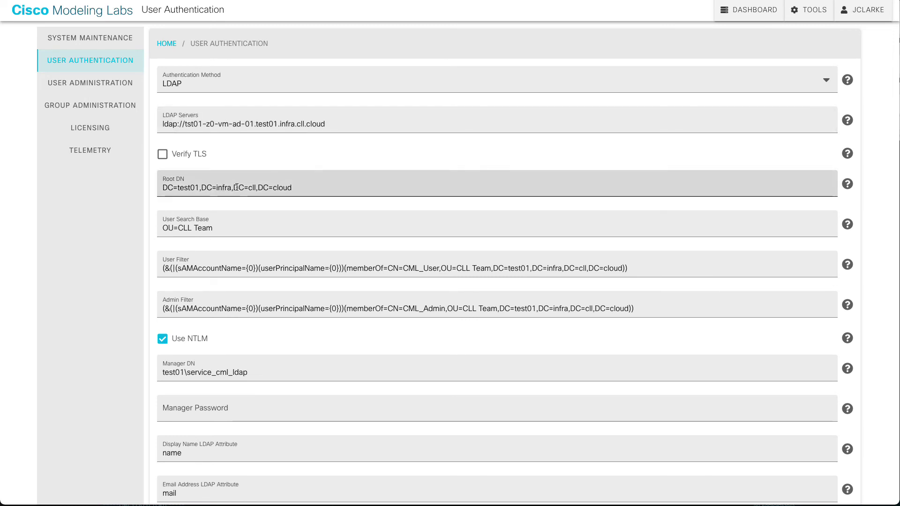
pyautogui.click(207, 211)
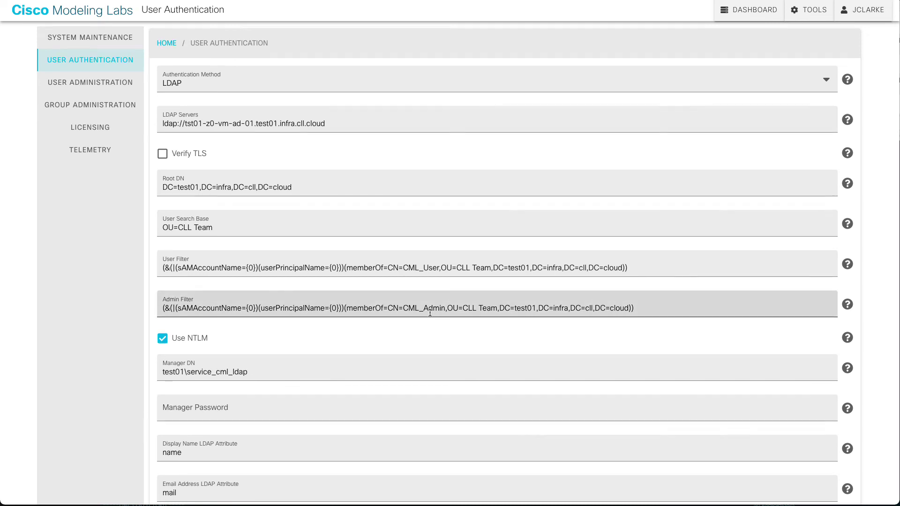
pyautogui.scroll(-1, 430, 313)
pyautogui.scroll(-1, 165, 223)
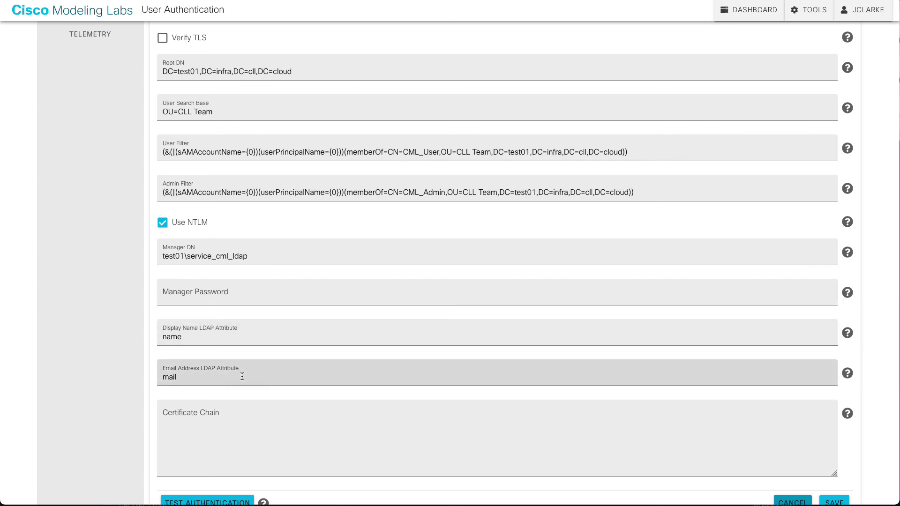
# - Log out from the user menu, then sign back in with the LDAP account's password
pyautogui.click(875, 14)
pyautogui.click(864, 107)
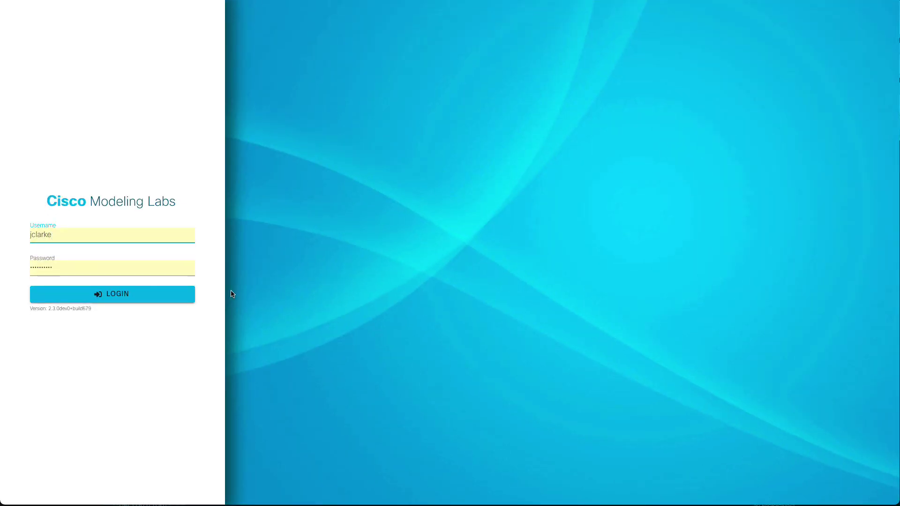
pyautogui.doubleClick(164, 271)
pyautogui.write('**********')
pyautogui.press('Return')
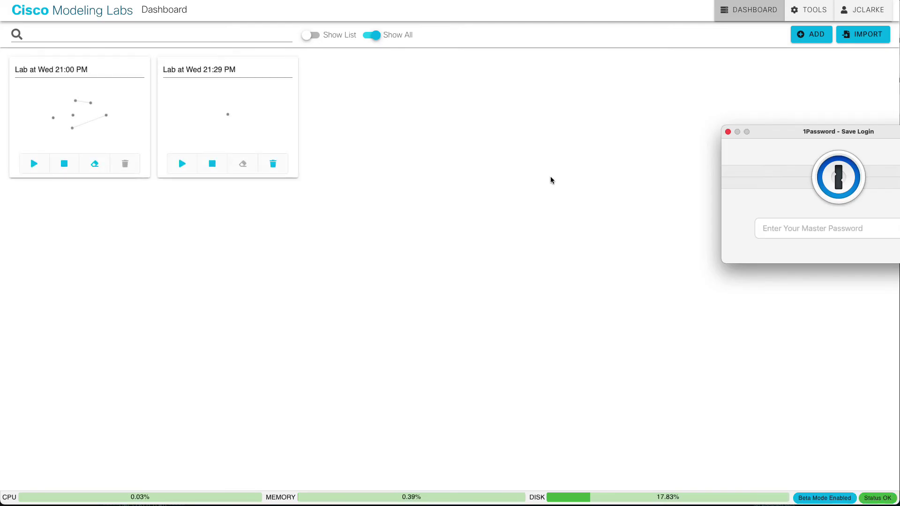
pyautogui.click(728, 132)
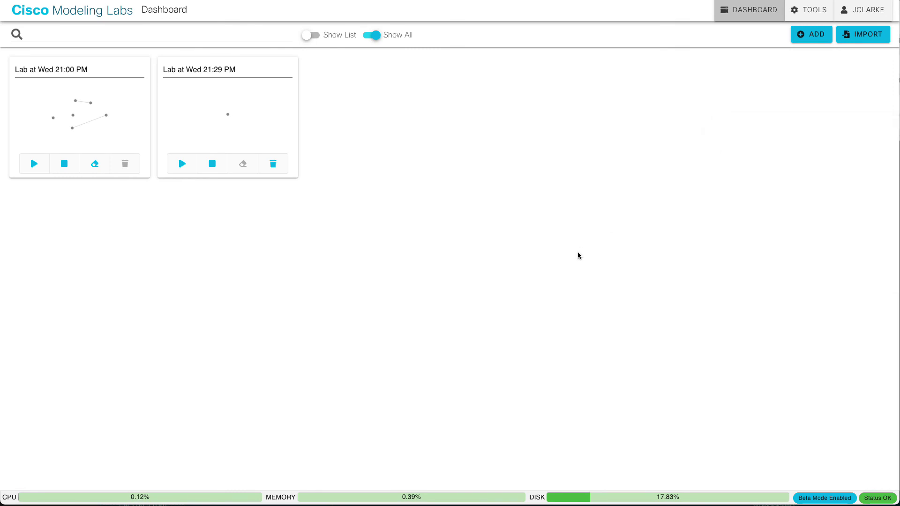